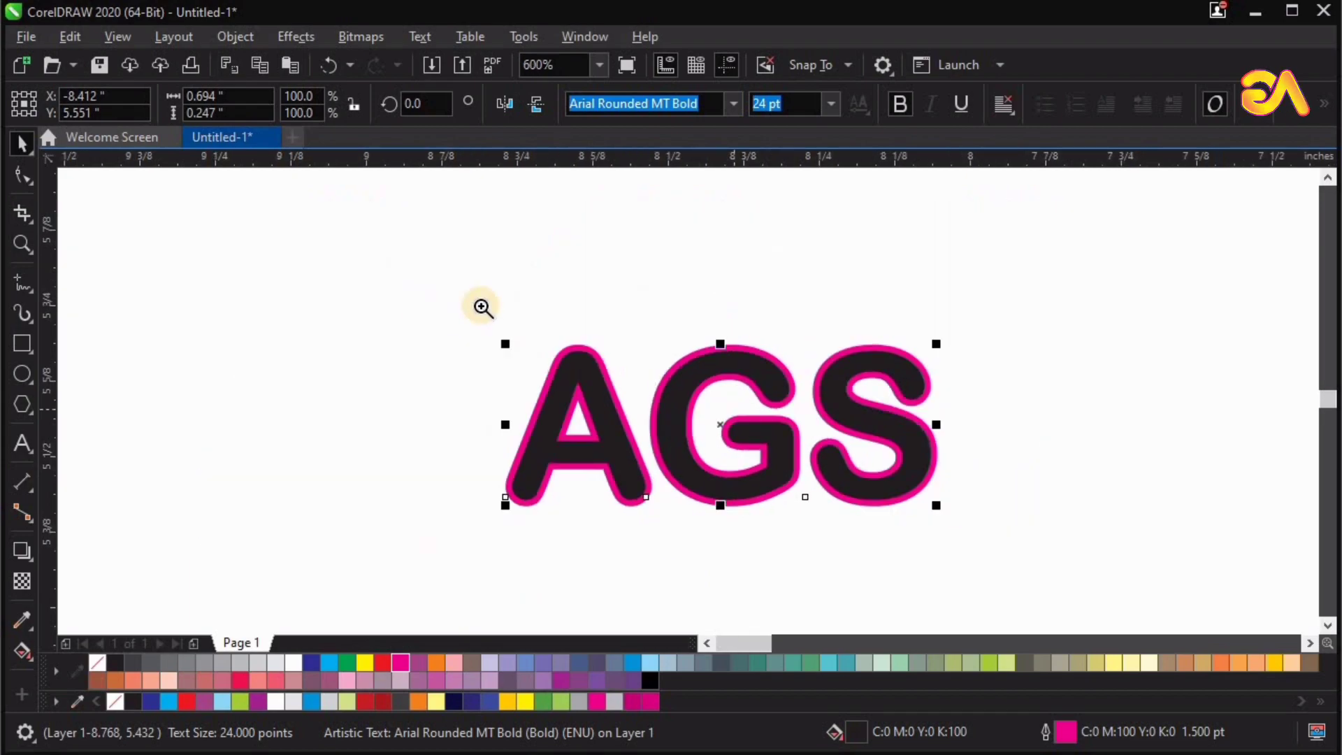
Convert the pink outline of the AGS text into a separate object.
drag(389, 253, 1004, 579)
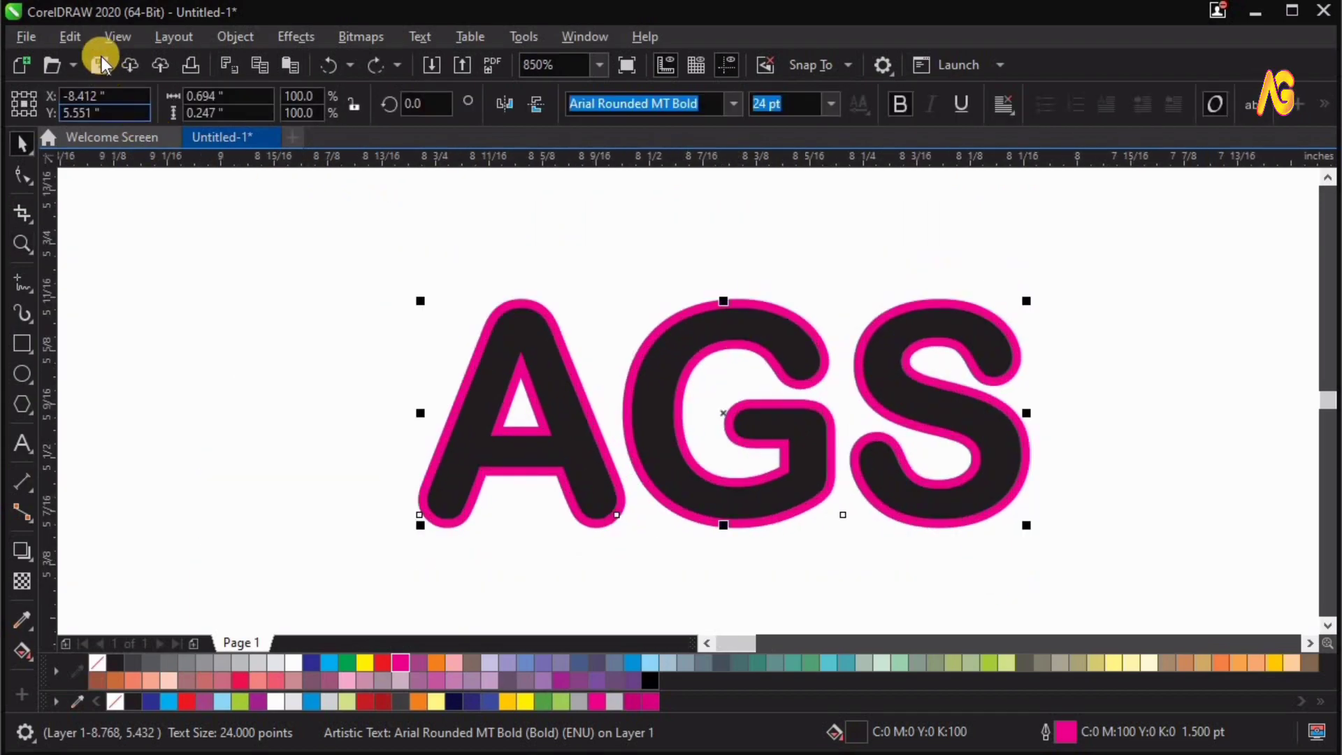
click(233, 39)
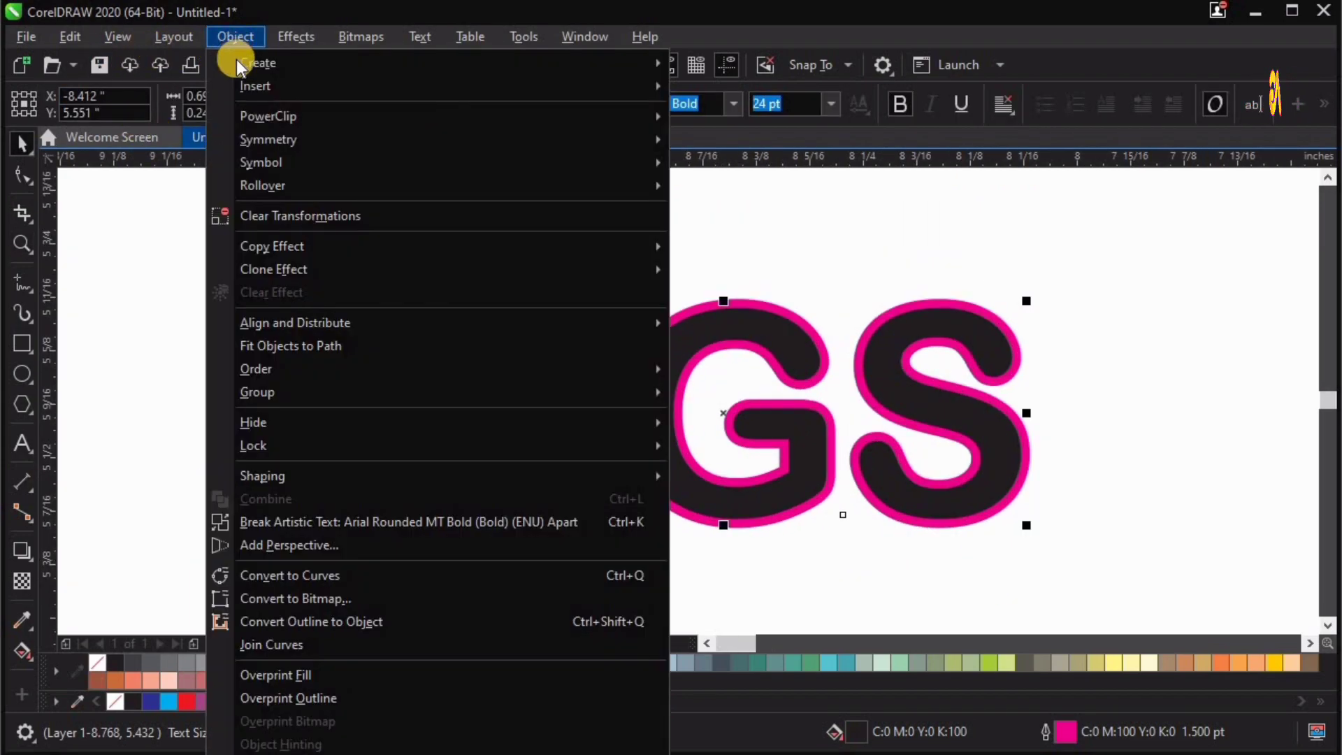
click(388, 621)
click(774, 534)
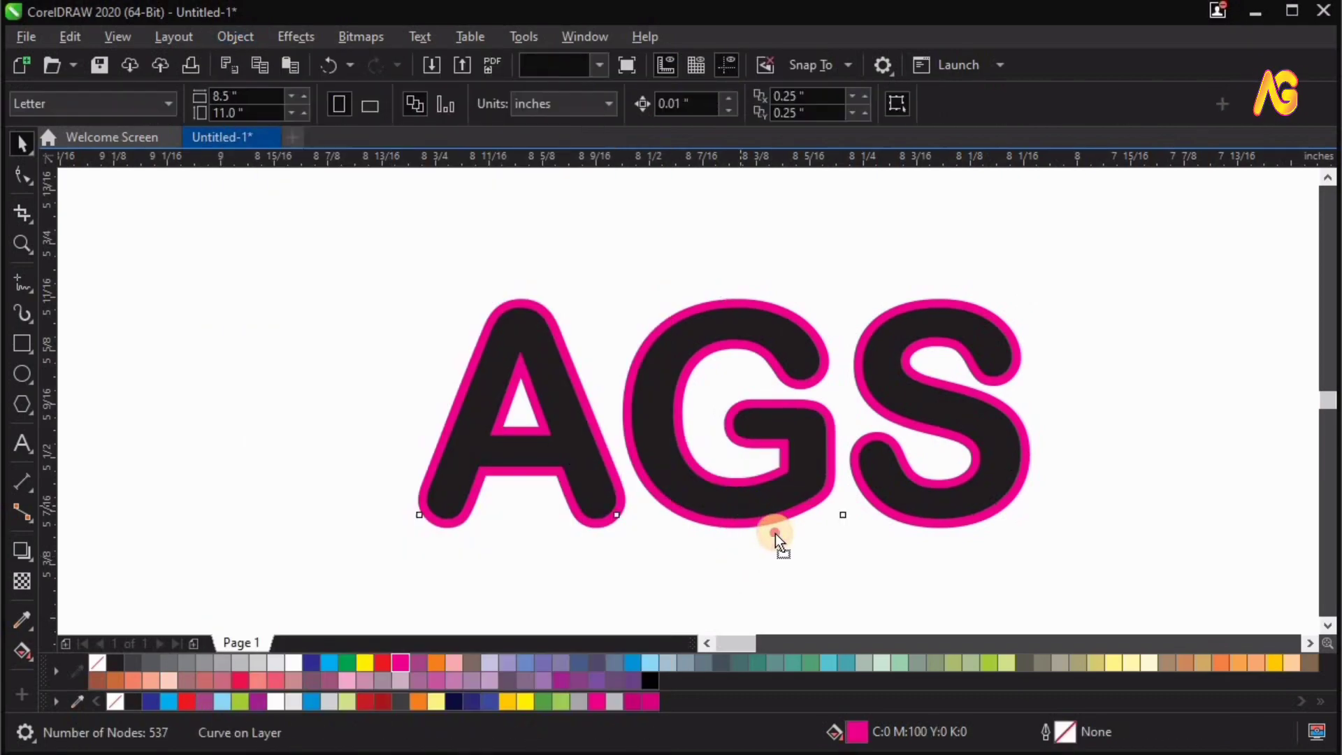
drag(681, 441, 715, 477)
key(ctrl+z)
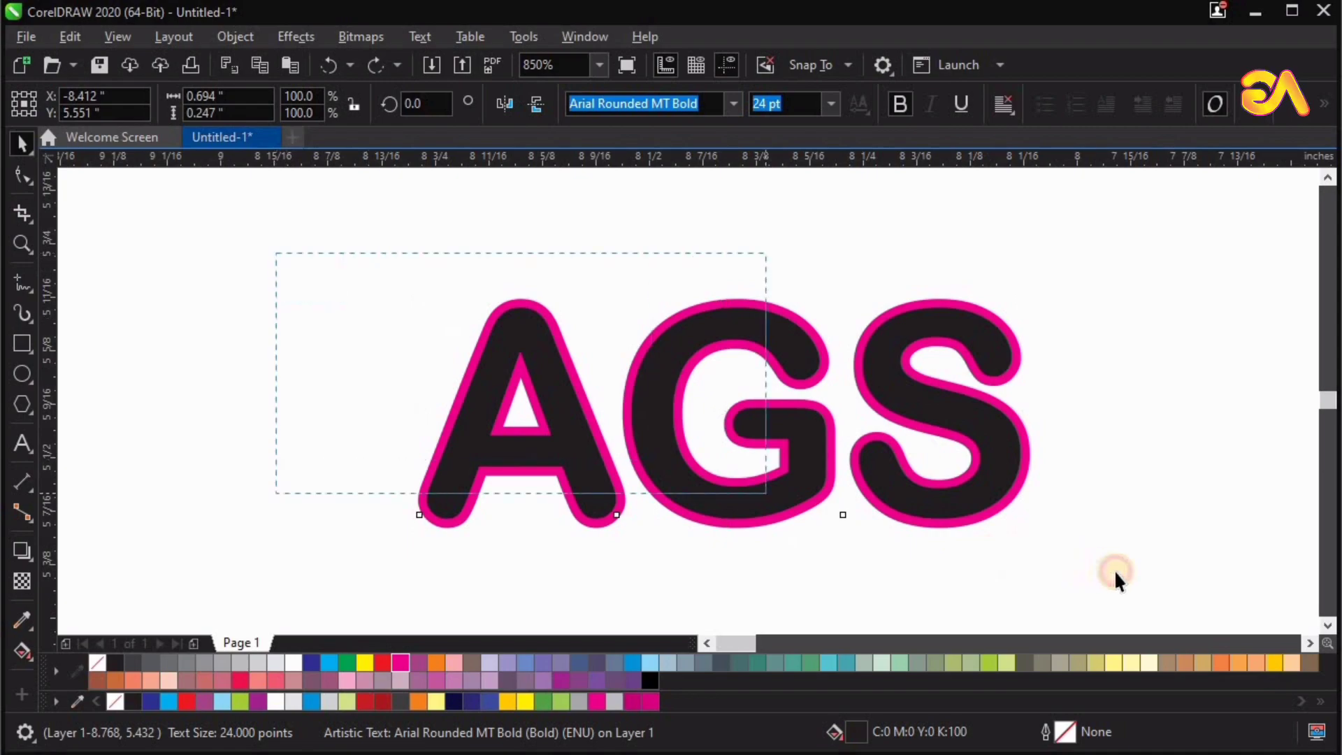
Weld the AGS text and its outline object into one shape and move it to about X -8.577, Y 5.569 inches.
key(ctrl+a)
click(619, 106)
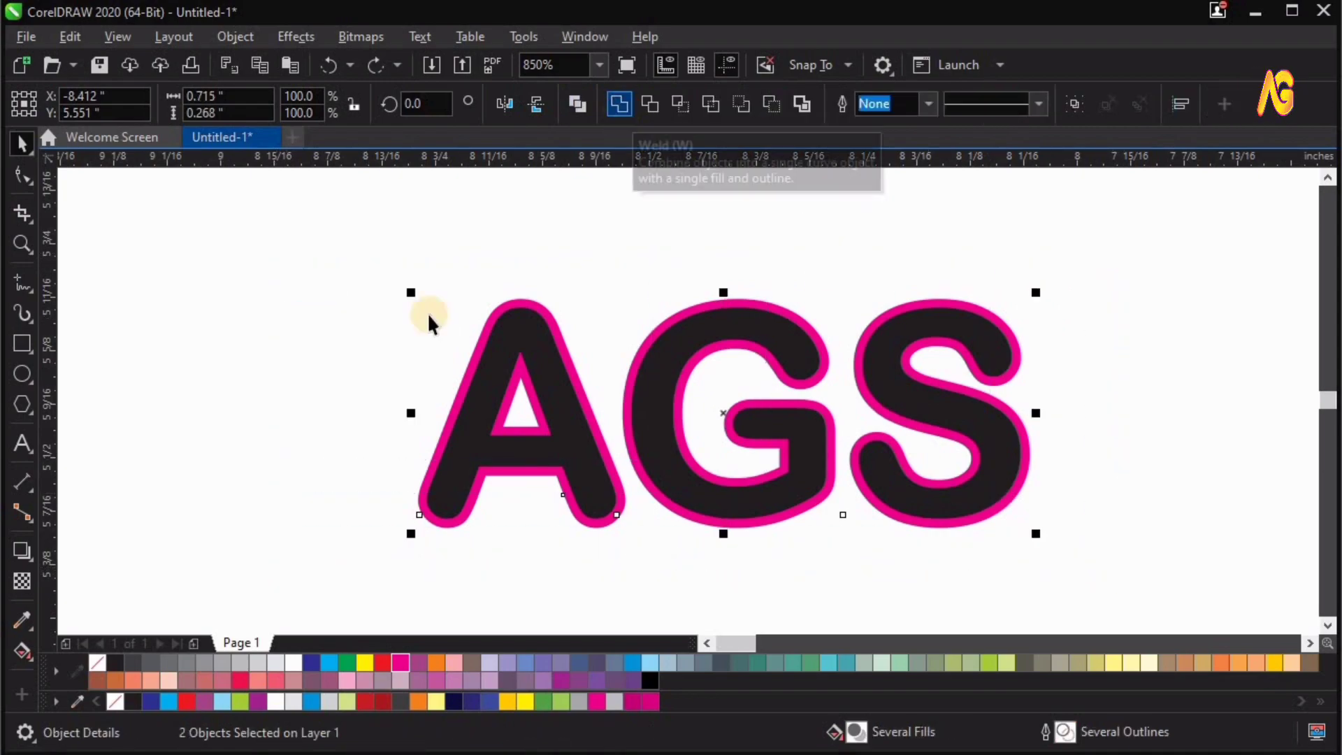
drag(766, 326, 627, 312)
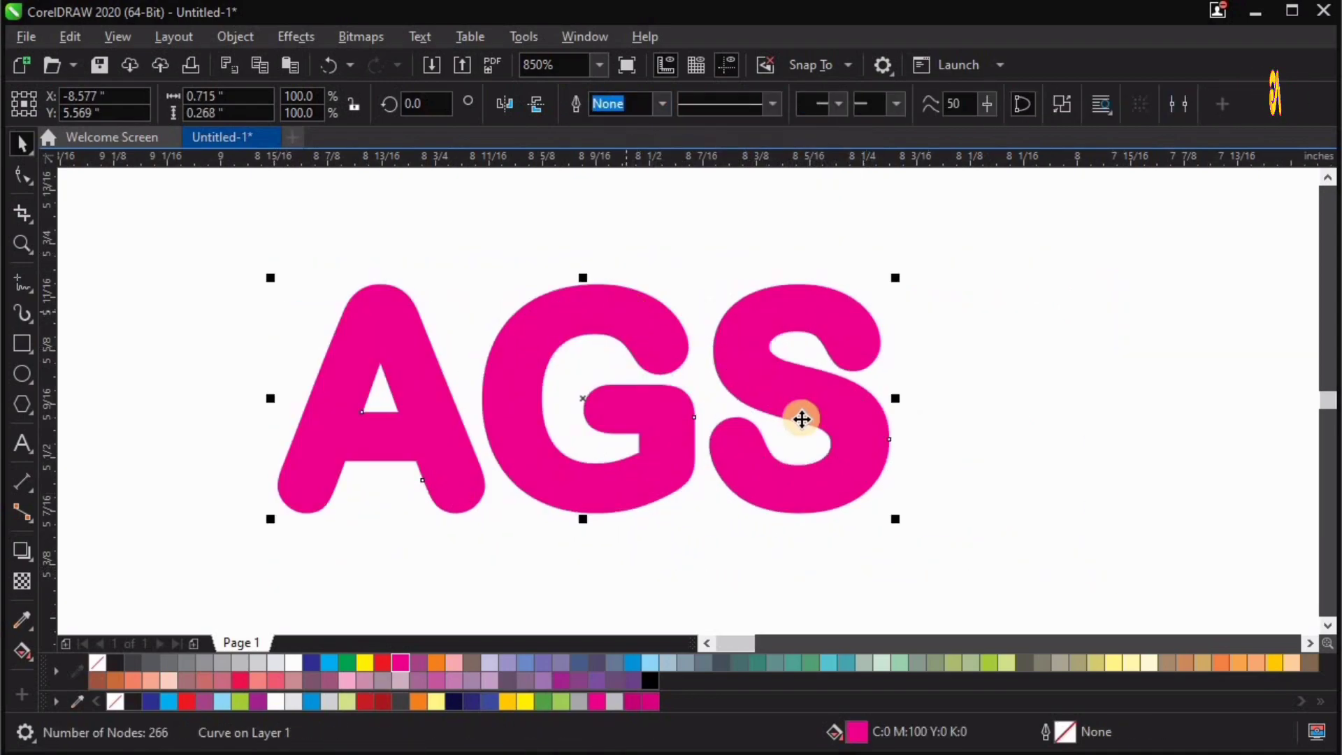
Add a one-step outside contour with about a 0.035-inch offset to the AGS lettering and break the contour apart.
scroll(801, 421, down, 1)
key(F2)
drag(433, 283, 994, 518)
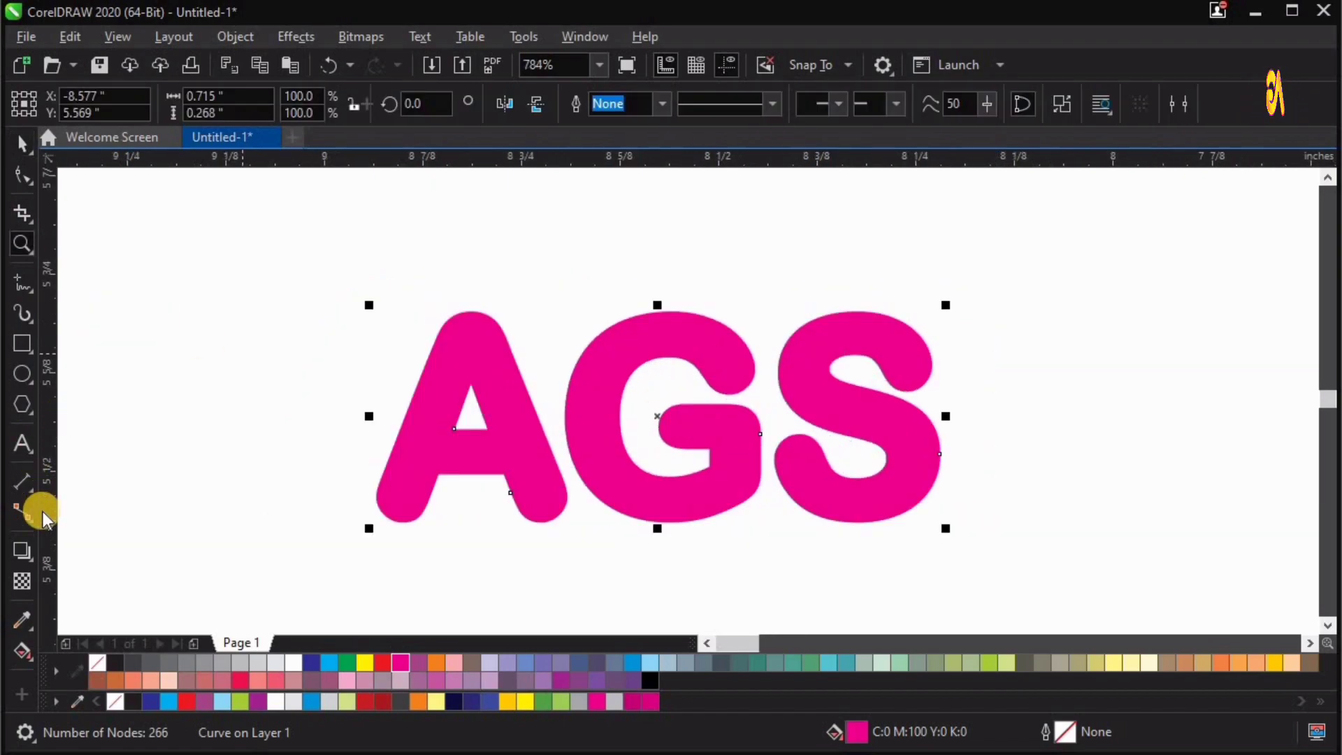
click(31, 563)
click(91, 573)
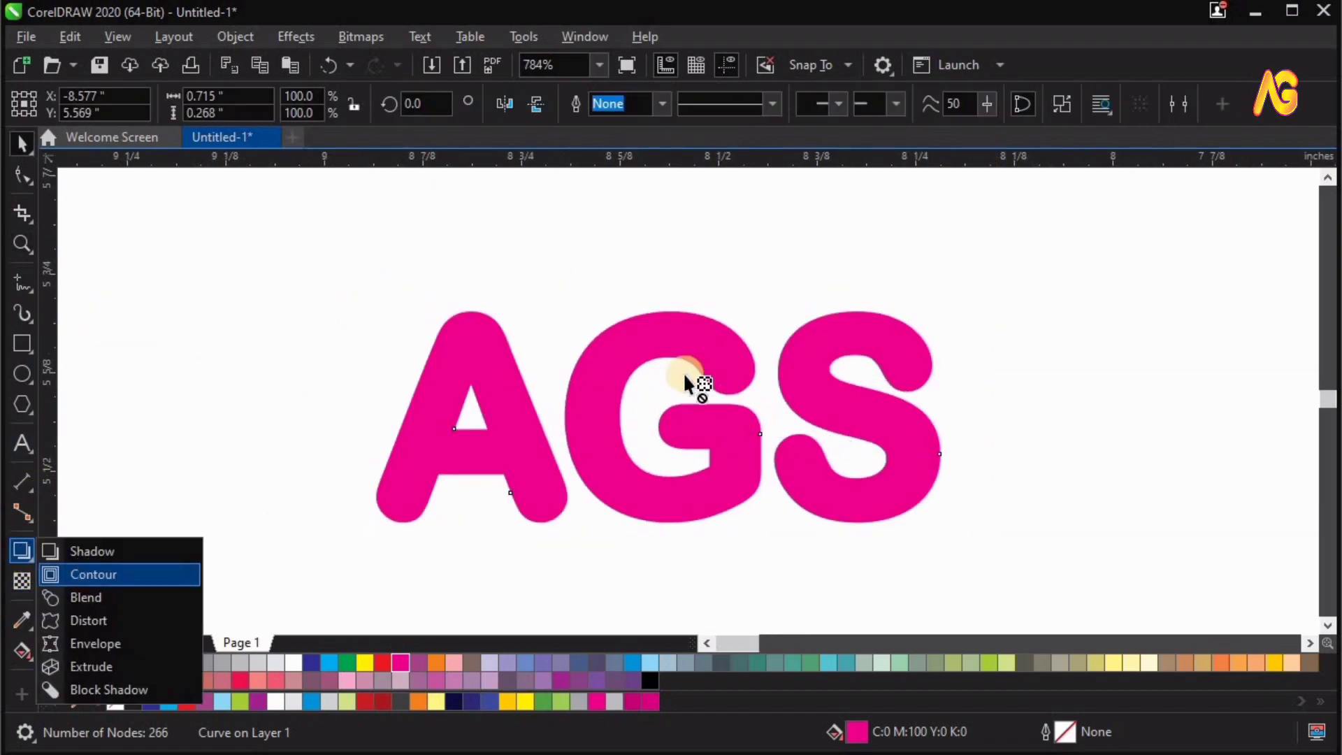
drag(670, 321, 675, 282)
right_click(691, 300)
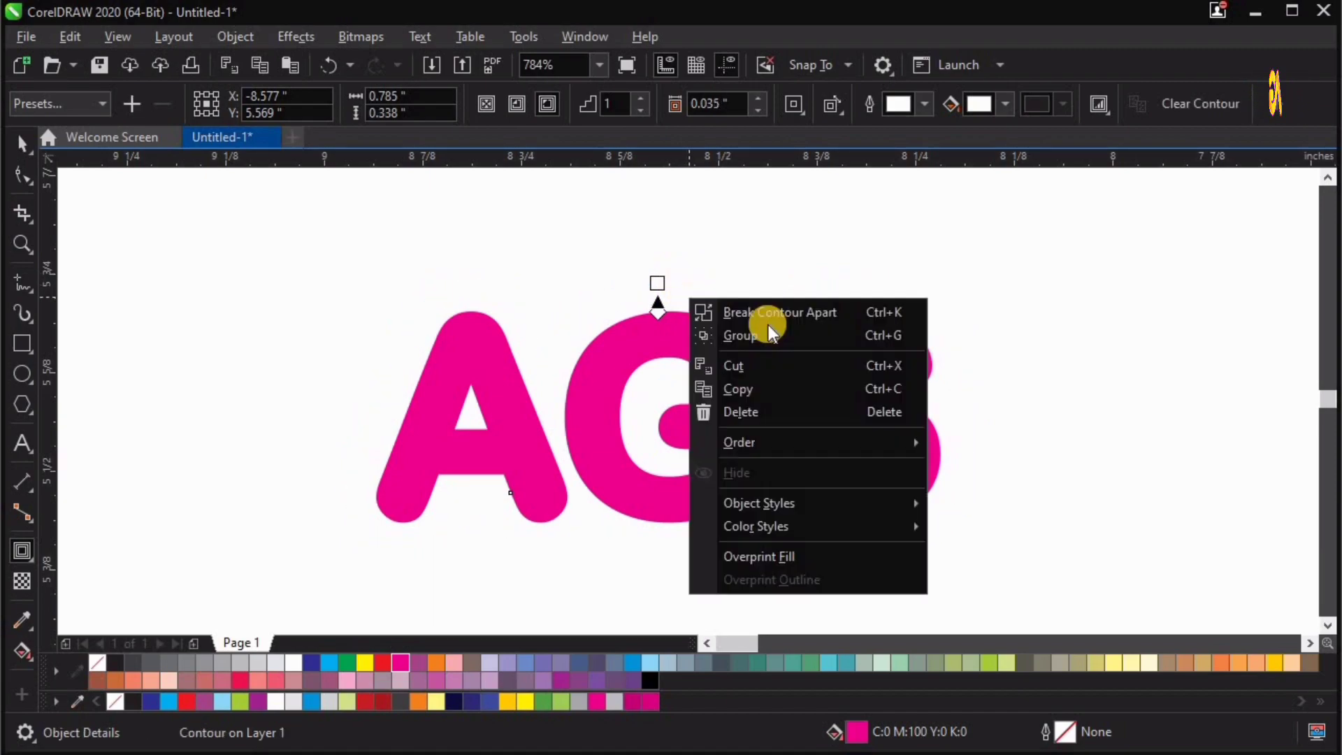
click(773, 313)
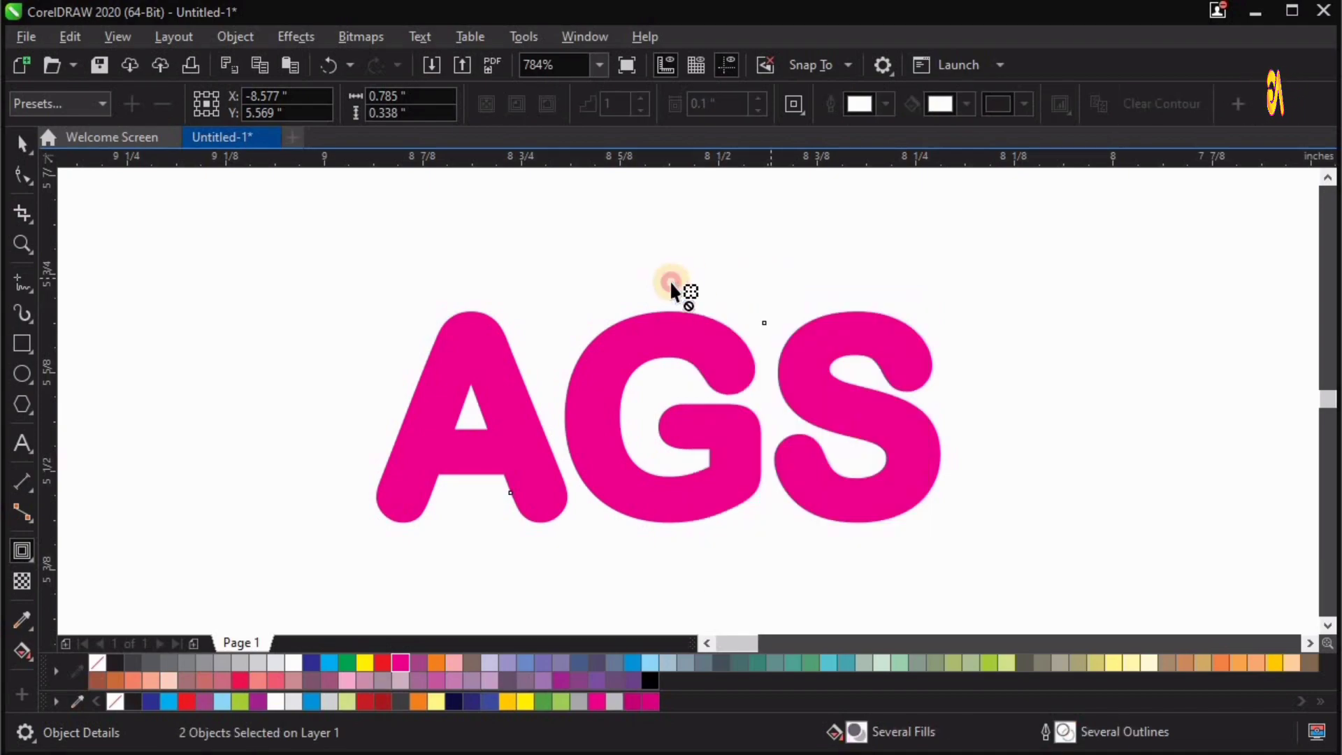
Fill the separated contour shape behind the lettering with dark red (C20 M100 Y100 K19).
click(663, 302)
key(space)
drag(653, 294, 658, 279)
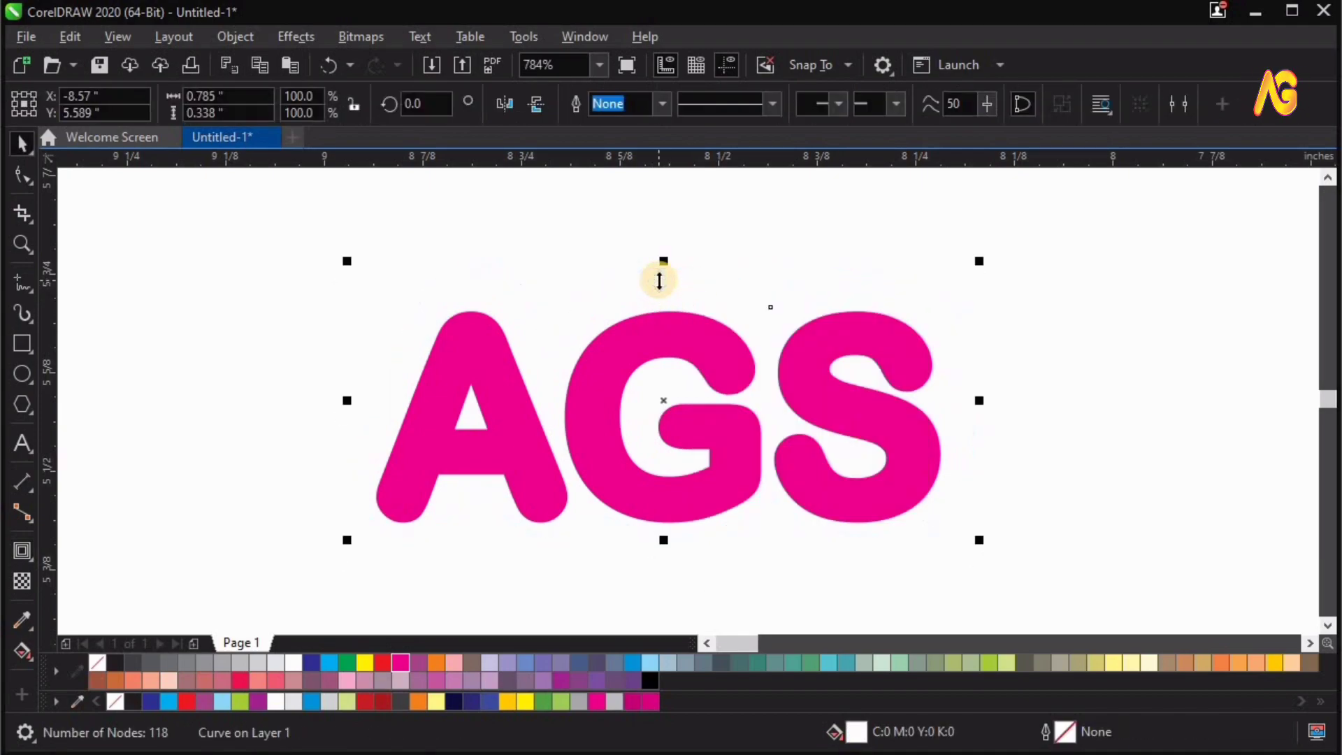
key(ctrl+z)
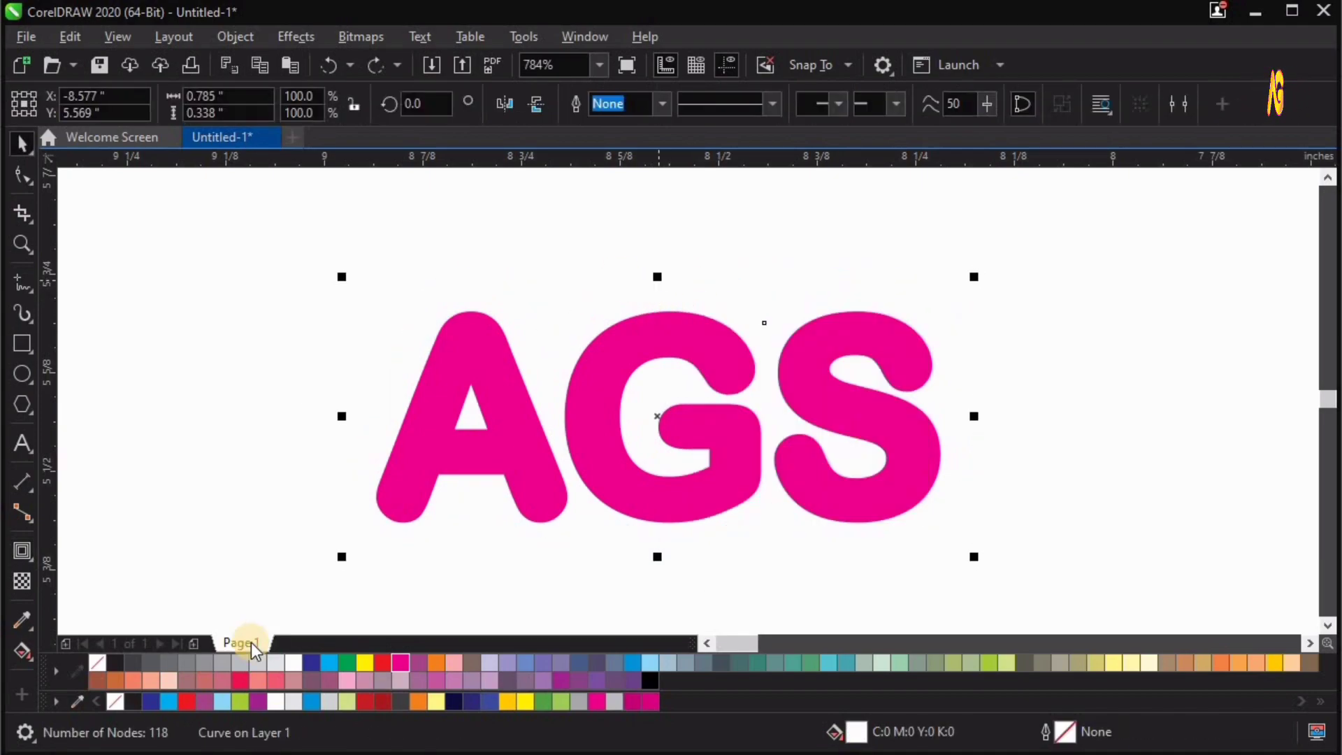
click(378, 701)
key(z)
scroll(422, 547, up, 1)
key(space)
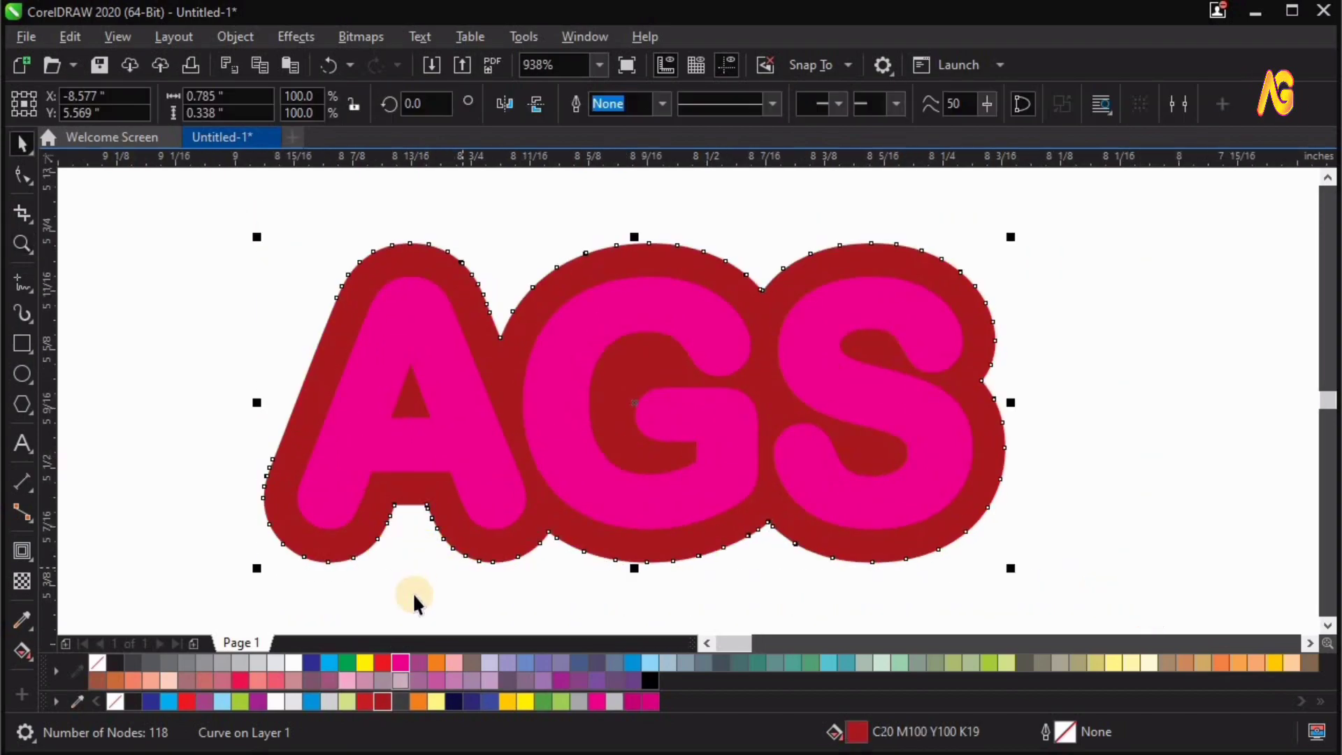
Fill the contour shape with magenta (C0 M100 Y0 K0) and the AGS lettering with white.
click(405, 659)
click(896, 373)
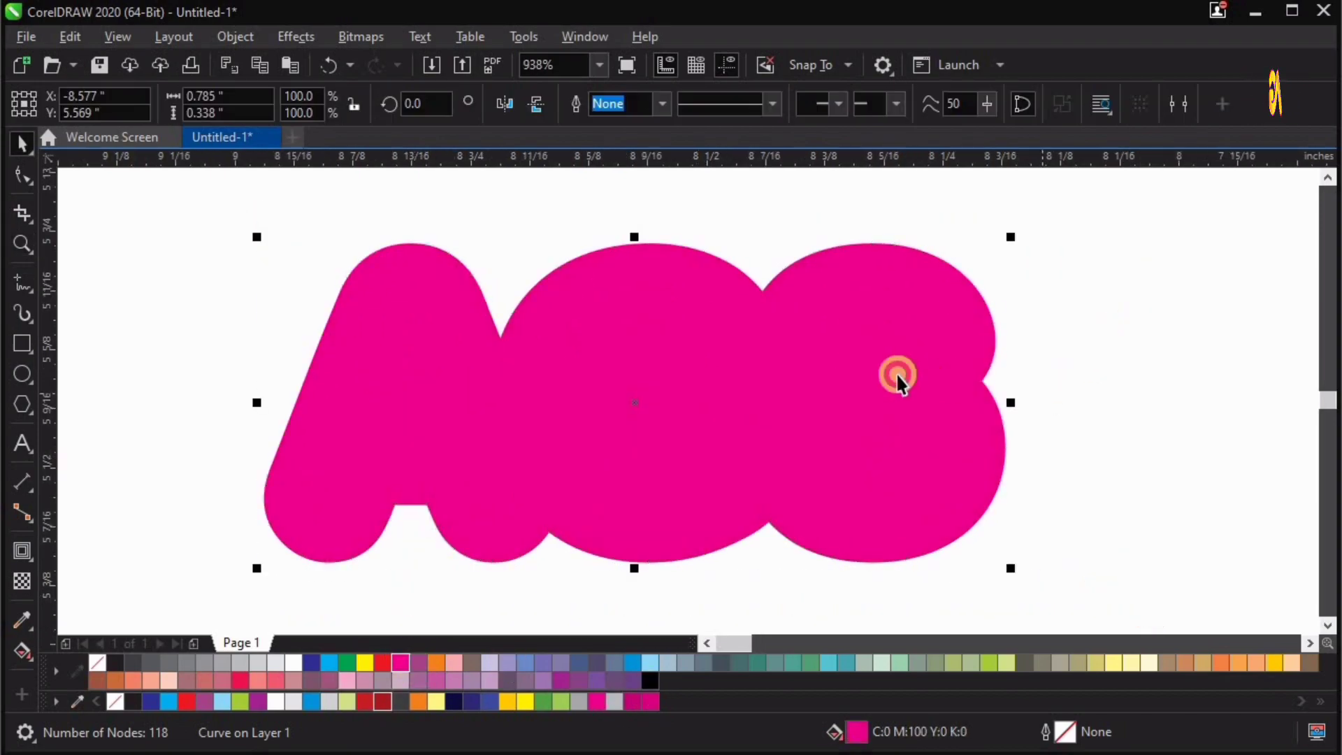
click(292, 663)
click(1064, 263)
key(F4)
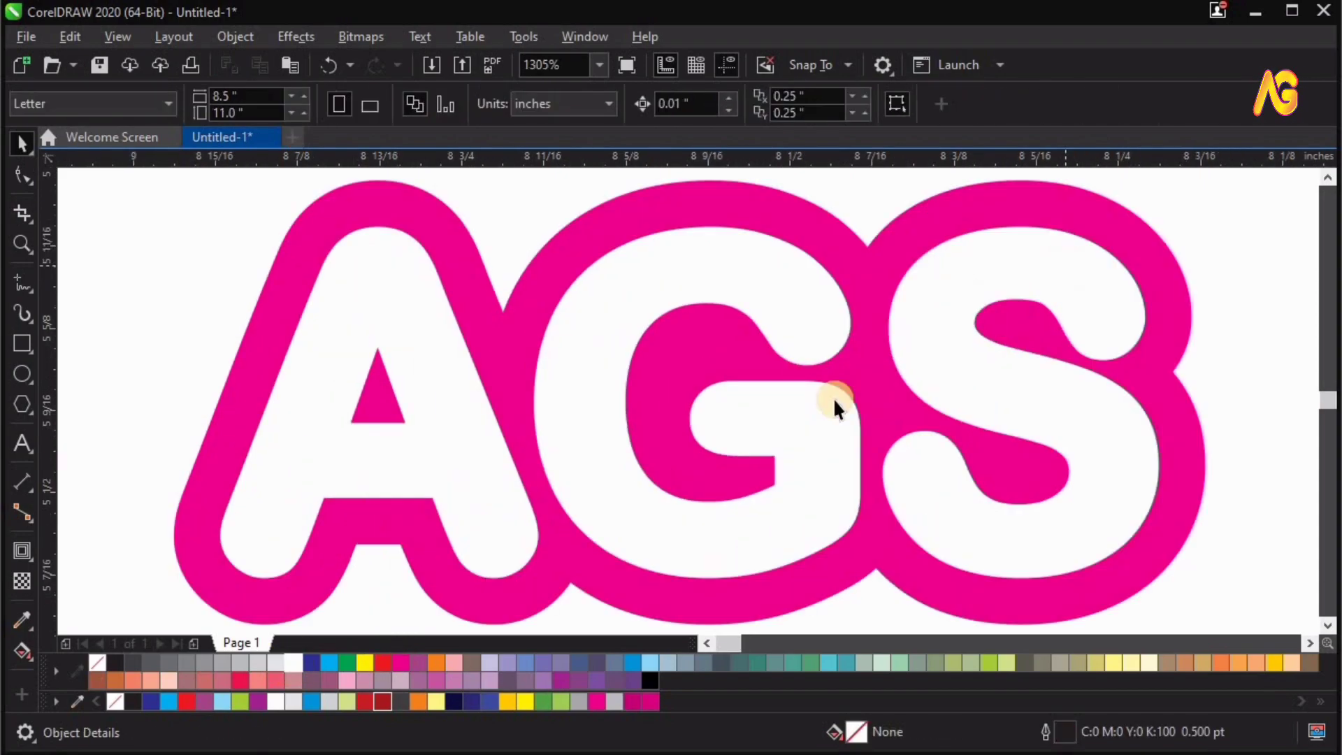
Copy the magenta contour shape and paste the duplicate in the same place.
key(F3)
key(F2)
drag(457, 249, 1172, 558)
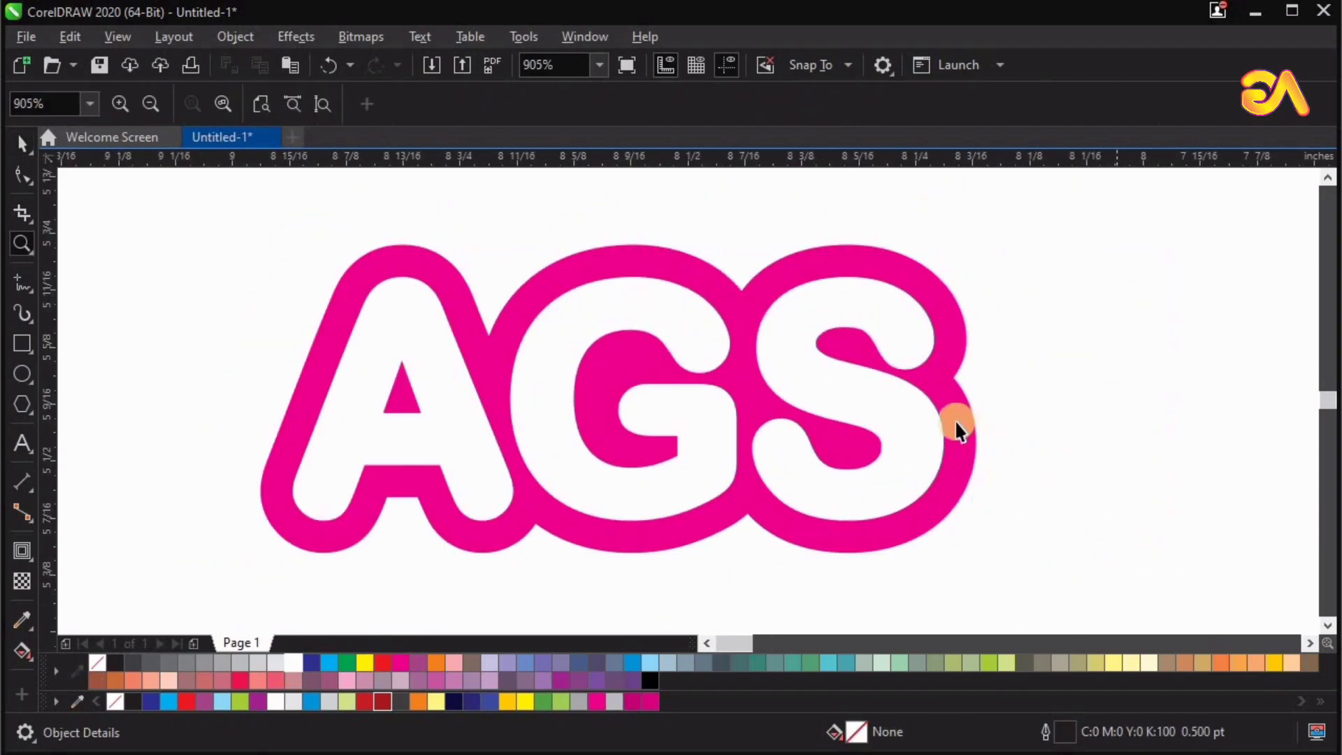
click(955, 420)
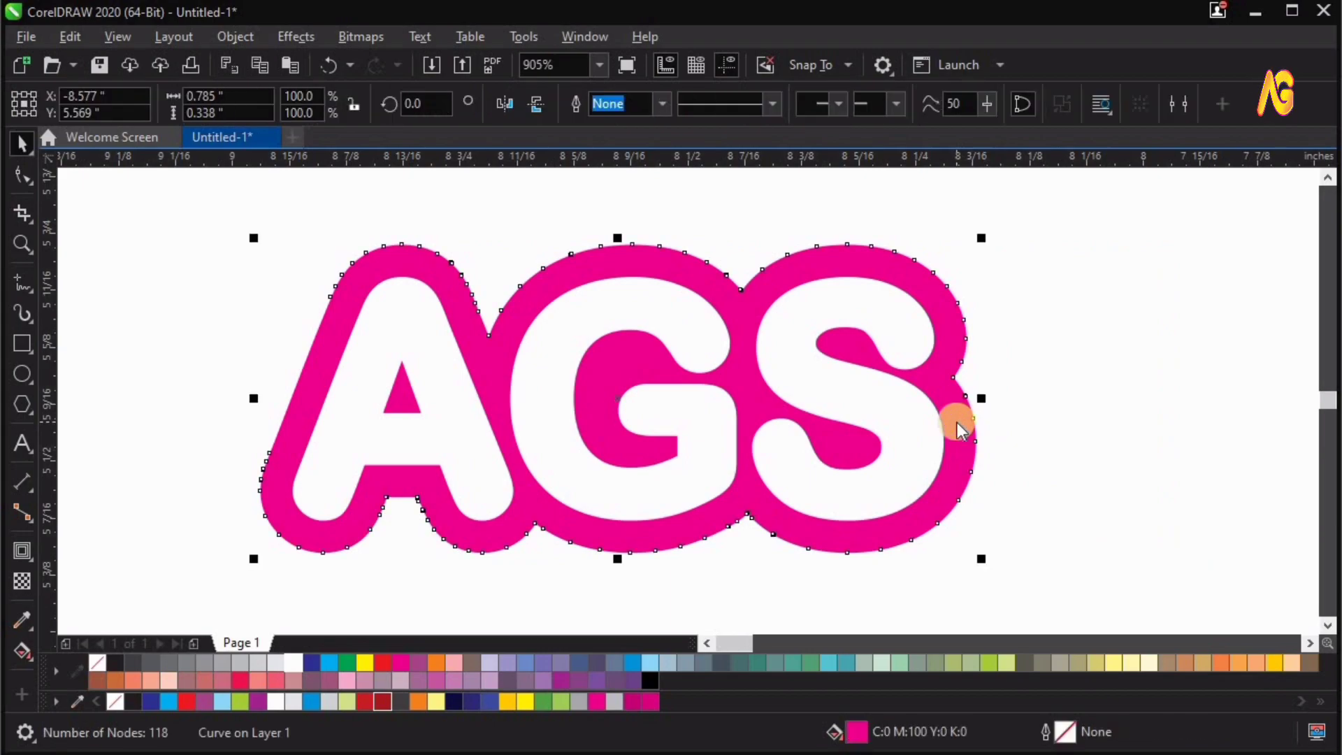
right_click(956, 421)
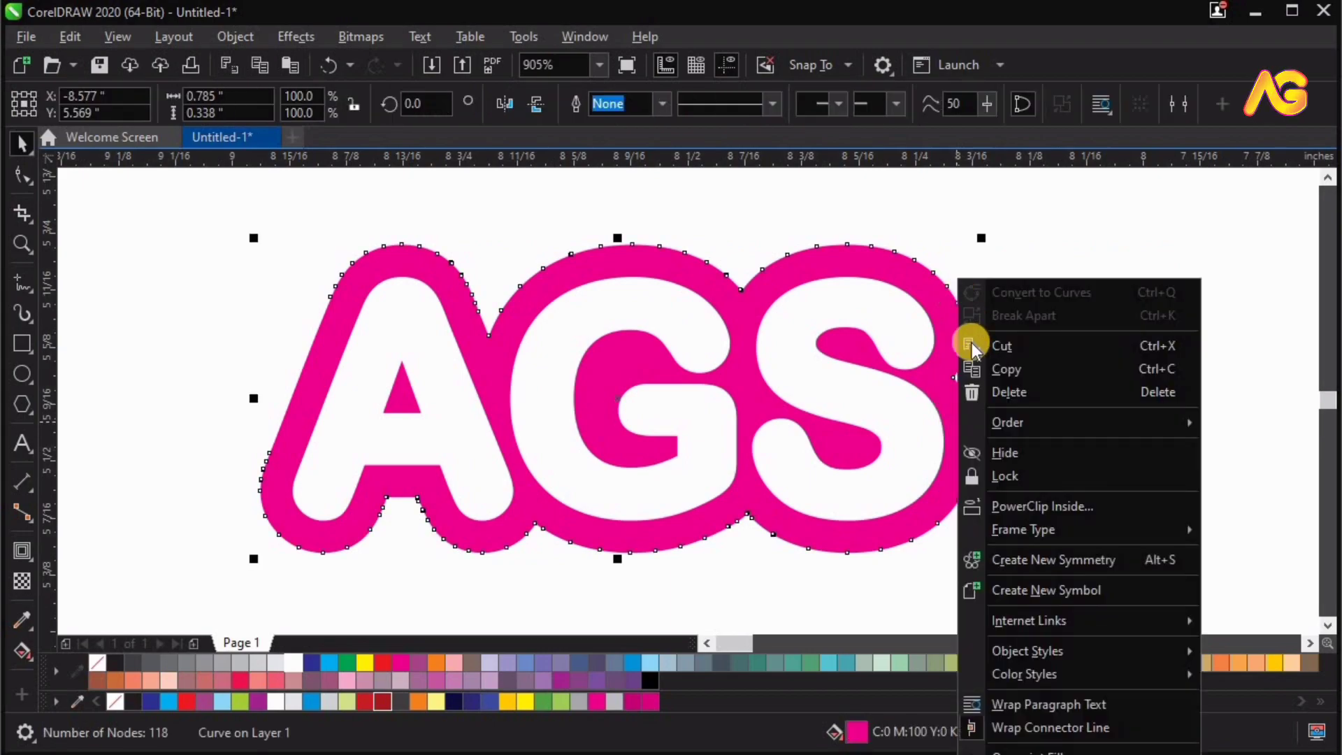
click(1006, 371)
right_click(1003, 296)
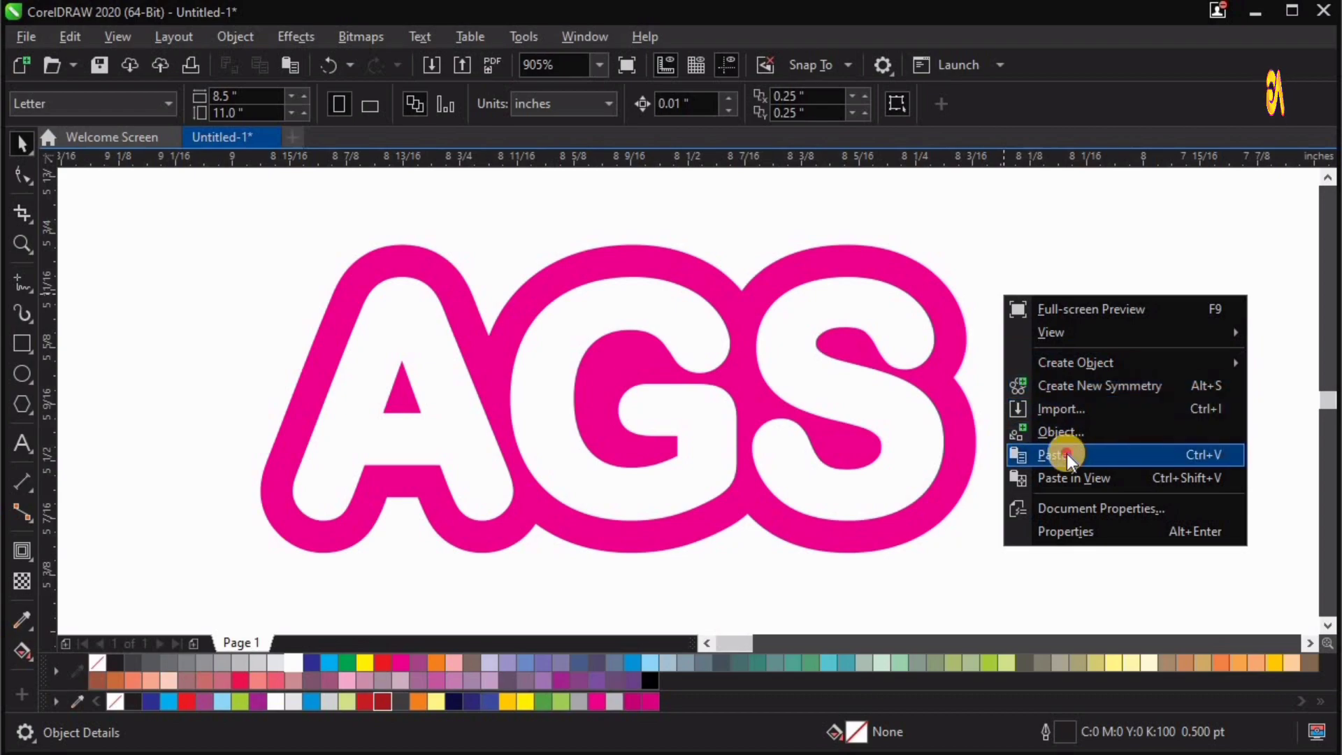
click(1066, 454)
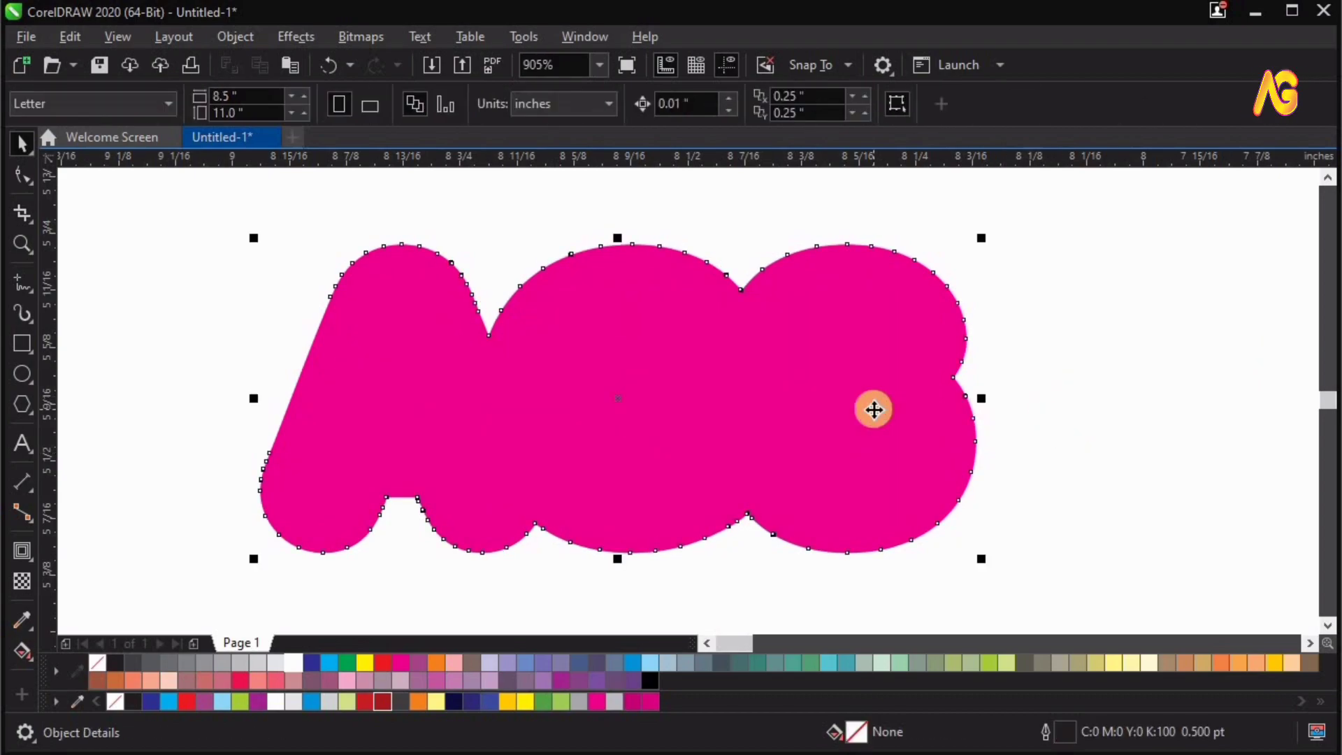
Send the pasted magenta contour shape behind the white AGS lettering.
click(1021, 392)
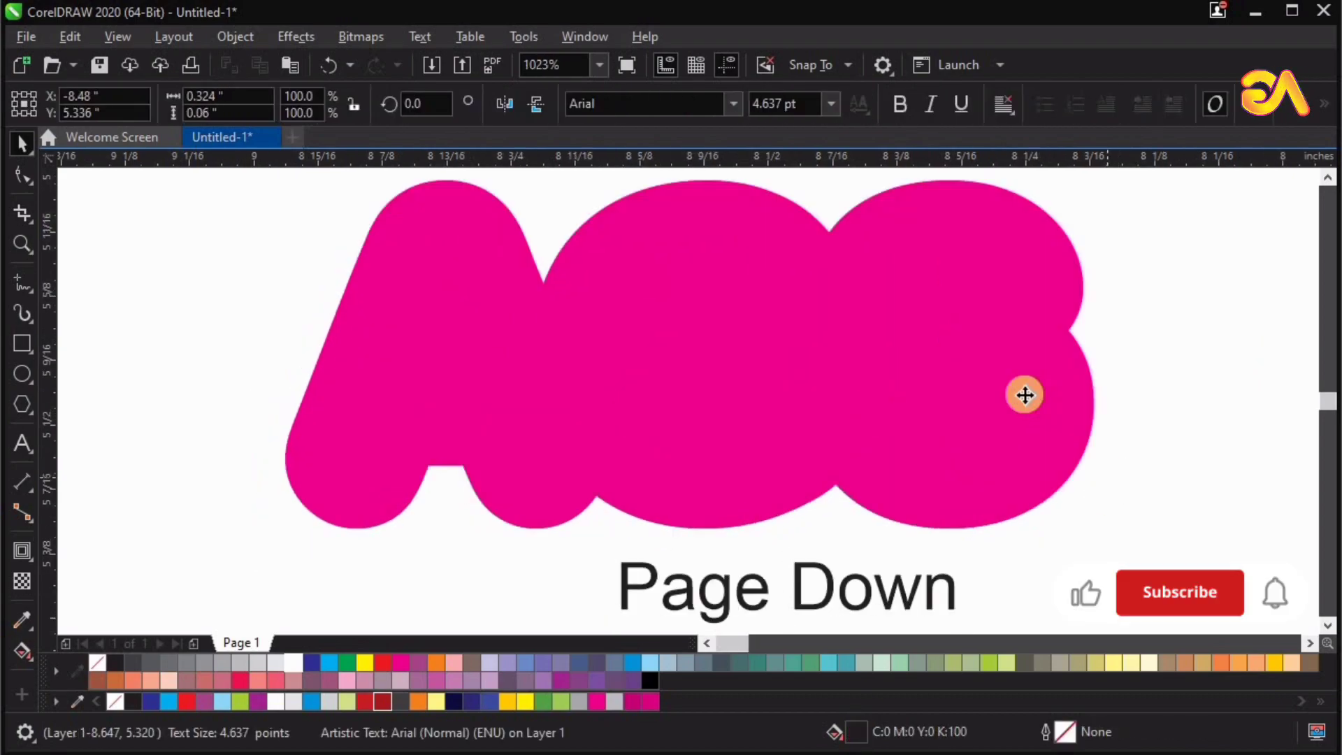
key(shift+Page_Down)
click(1180, 393)
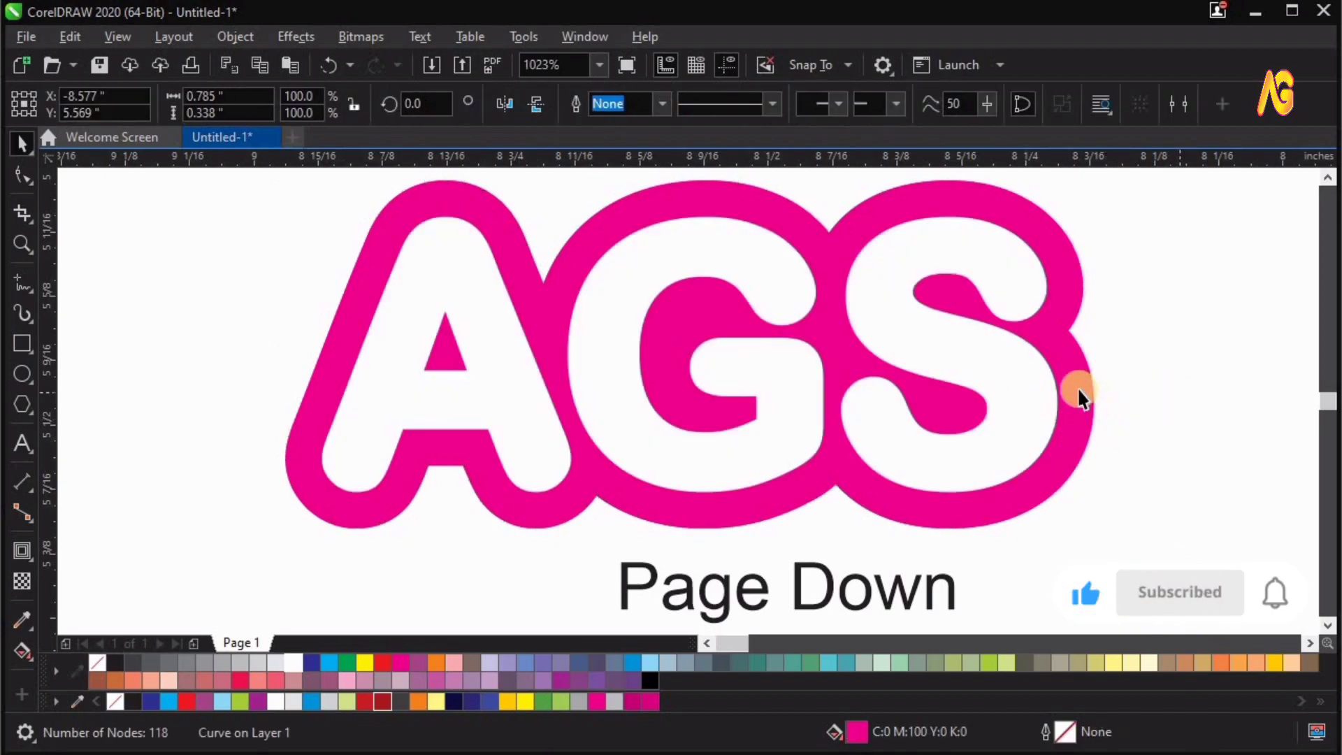
Narrow the white lettering and one magenta contour shape together about their center to about 0.681 inches wide.
click(1073, 390)
shift+click(1006, 372)
drag(1006, 372, 853, 427)
key(ctrl+z)
drag(1085, 355, 1042, 354)
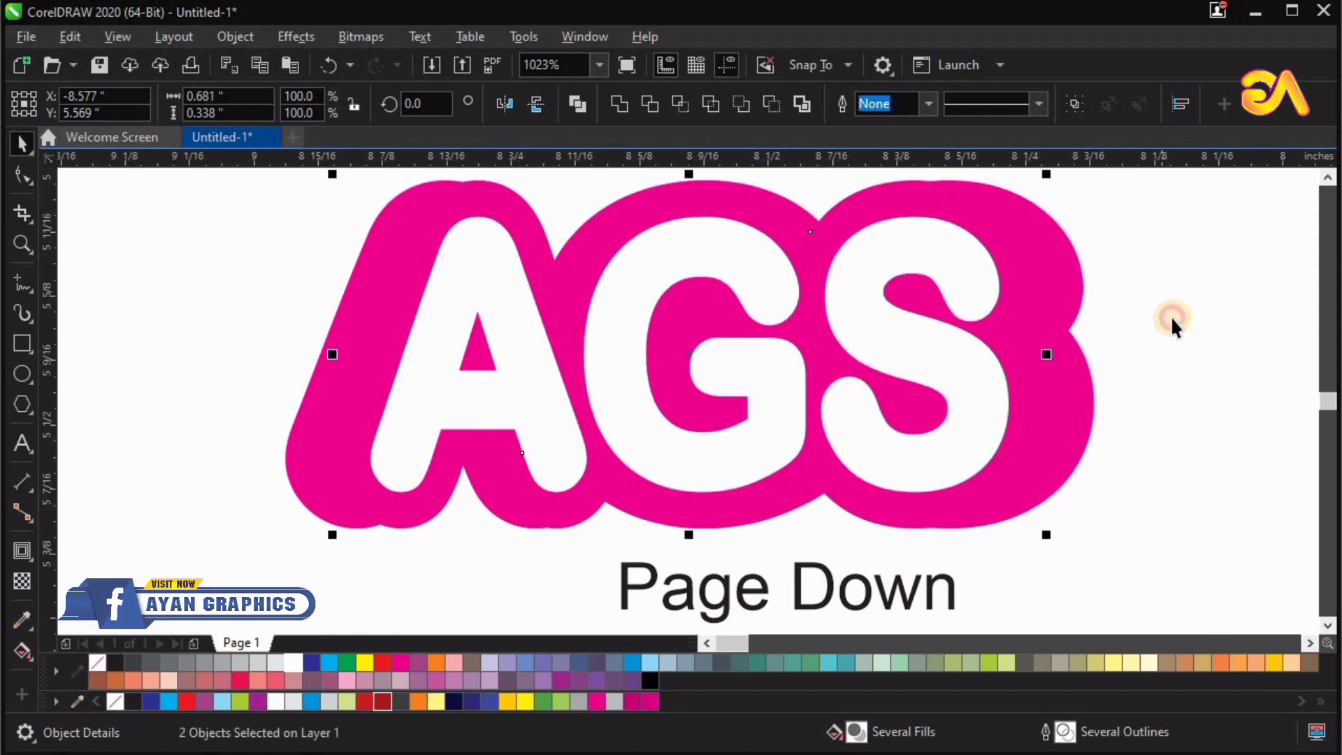
Give the narrowed contour shape a horizontal linear fountain fill from light grey to white, with the lettering in magenta.
click(1026, 337)
click(1027, 340)
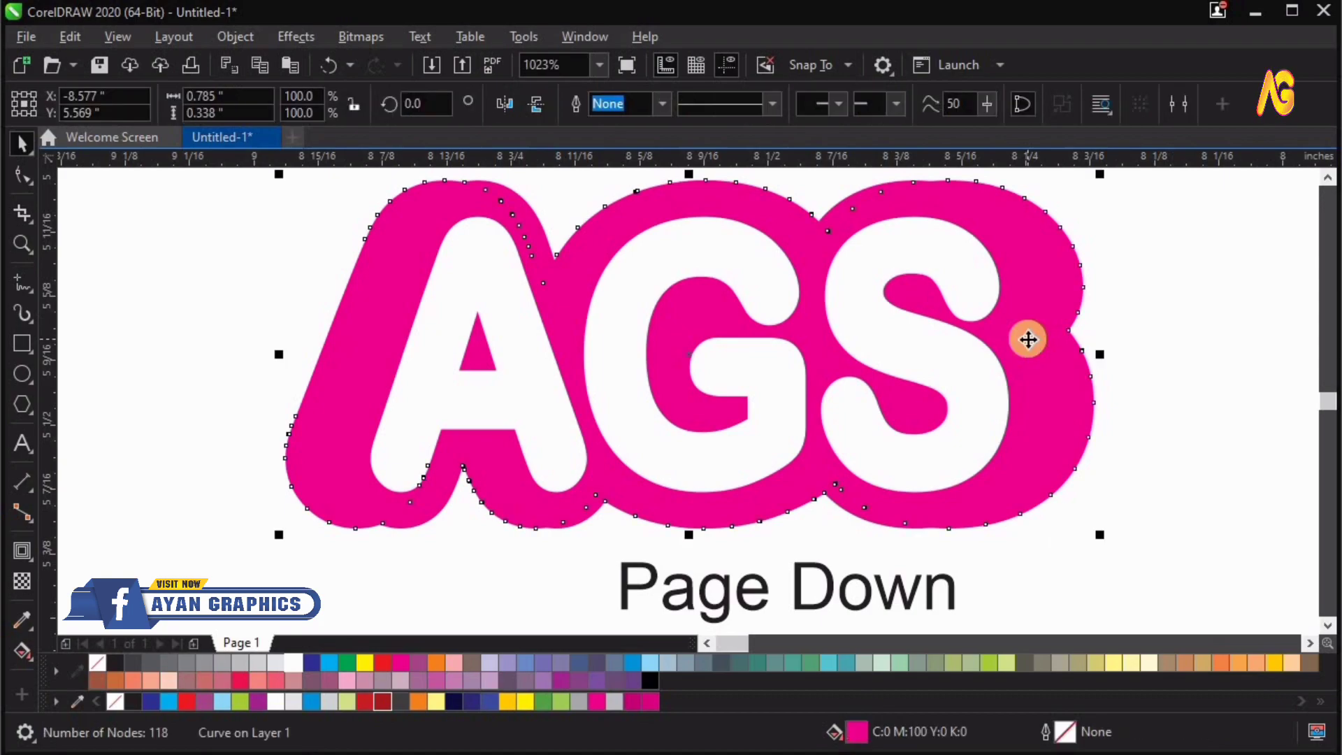
click(935, 428)
drag(1012, 334, 1068, 411)
key(ctrl+z)
click(293, 663)
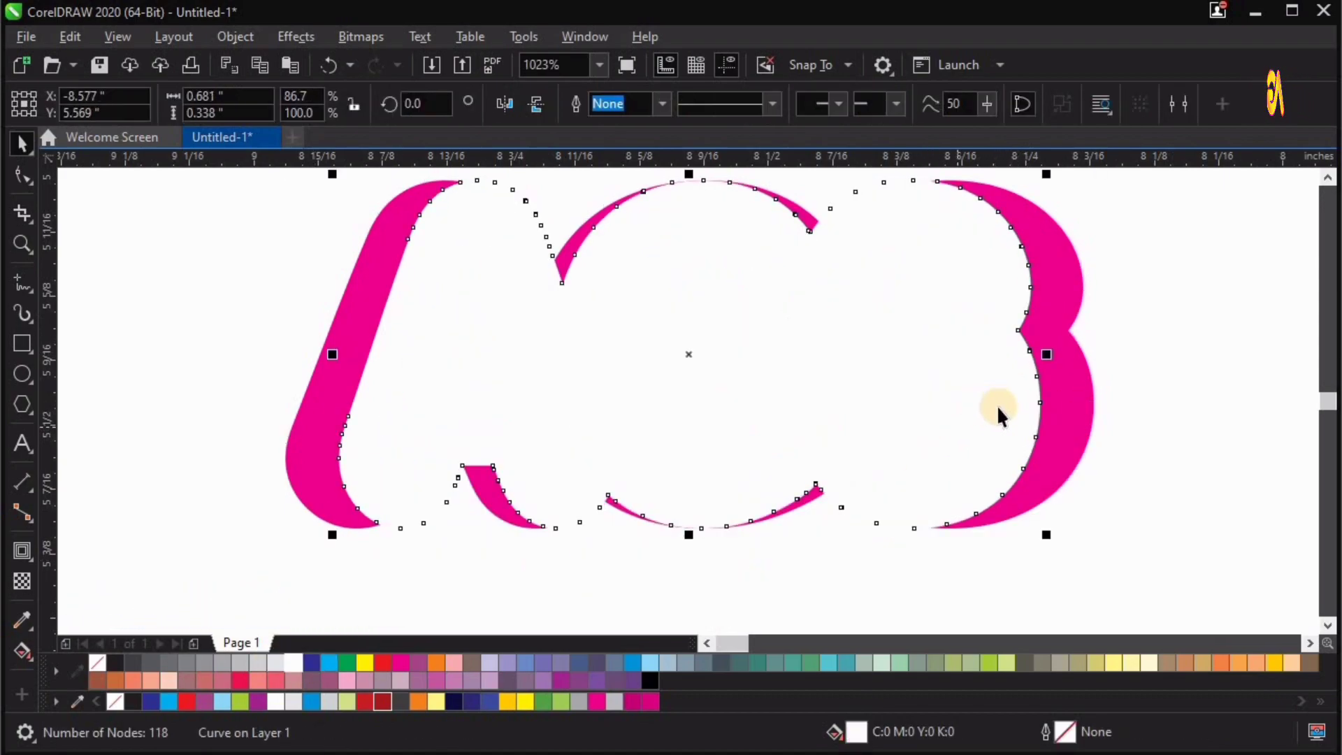
click(19, 656)
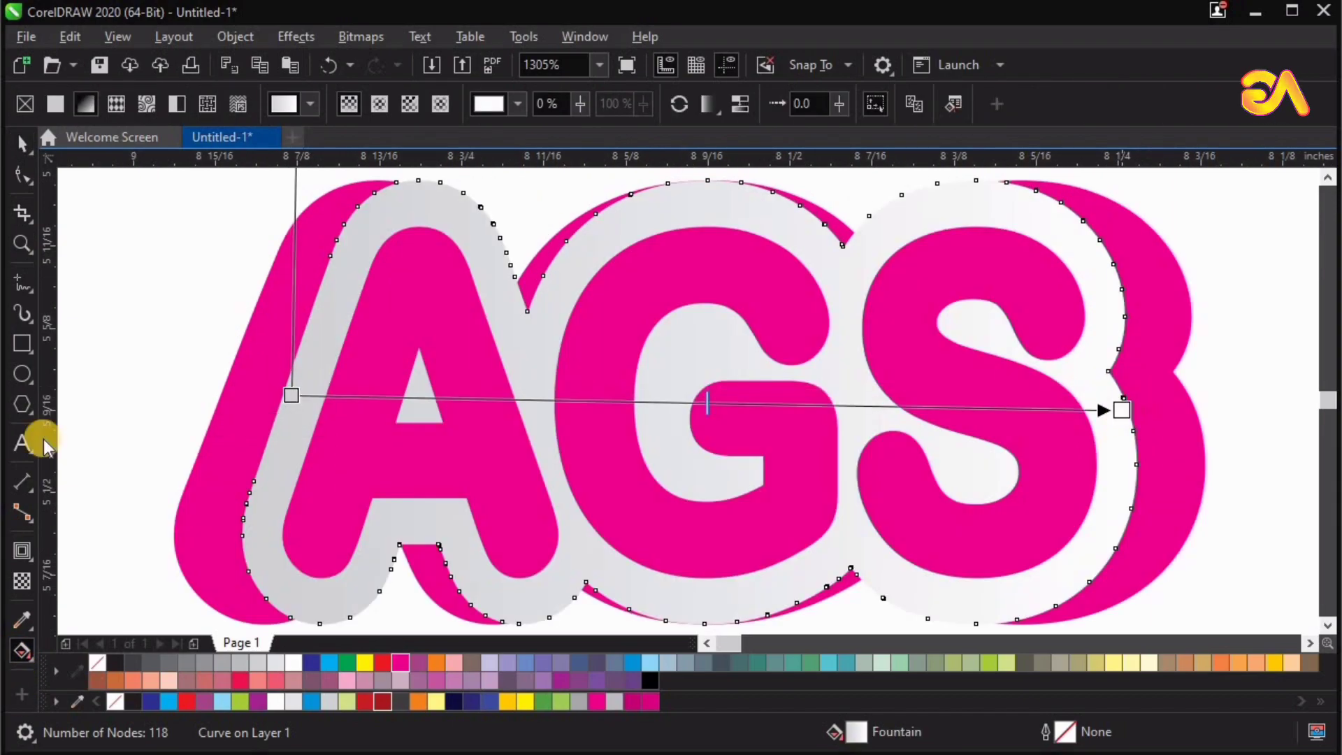
Duplicate the gradient contour shape, narrowing the copy from its left edge to about 0.672 inches wide, and select both gradient shapes.
key(z)
key(F3)
drag(228, 225, 829, 453)
key(space)
click(271, 398)
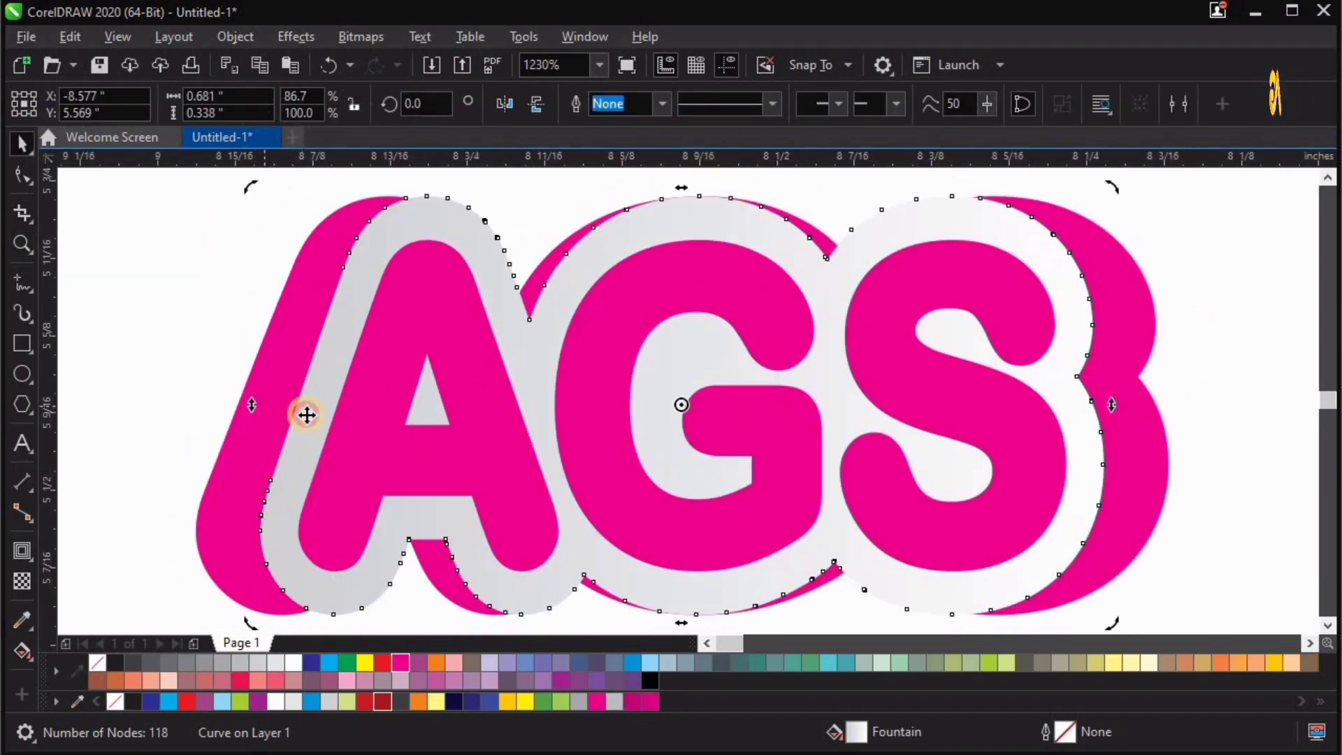
click(253, 405)
drag(260, 405, 264, 405)
right_click(264, 405)
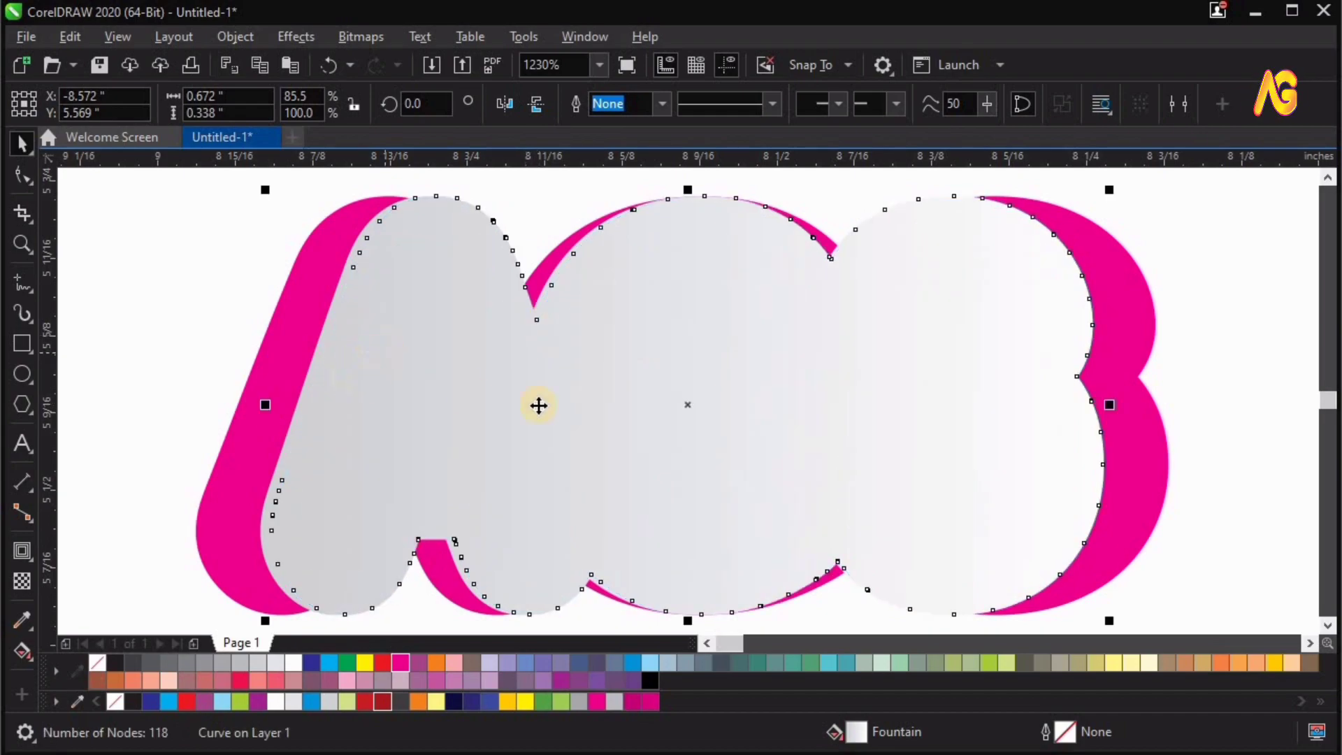
drag(1219, 183, 401, 544)
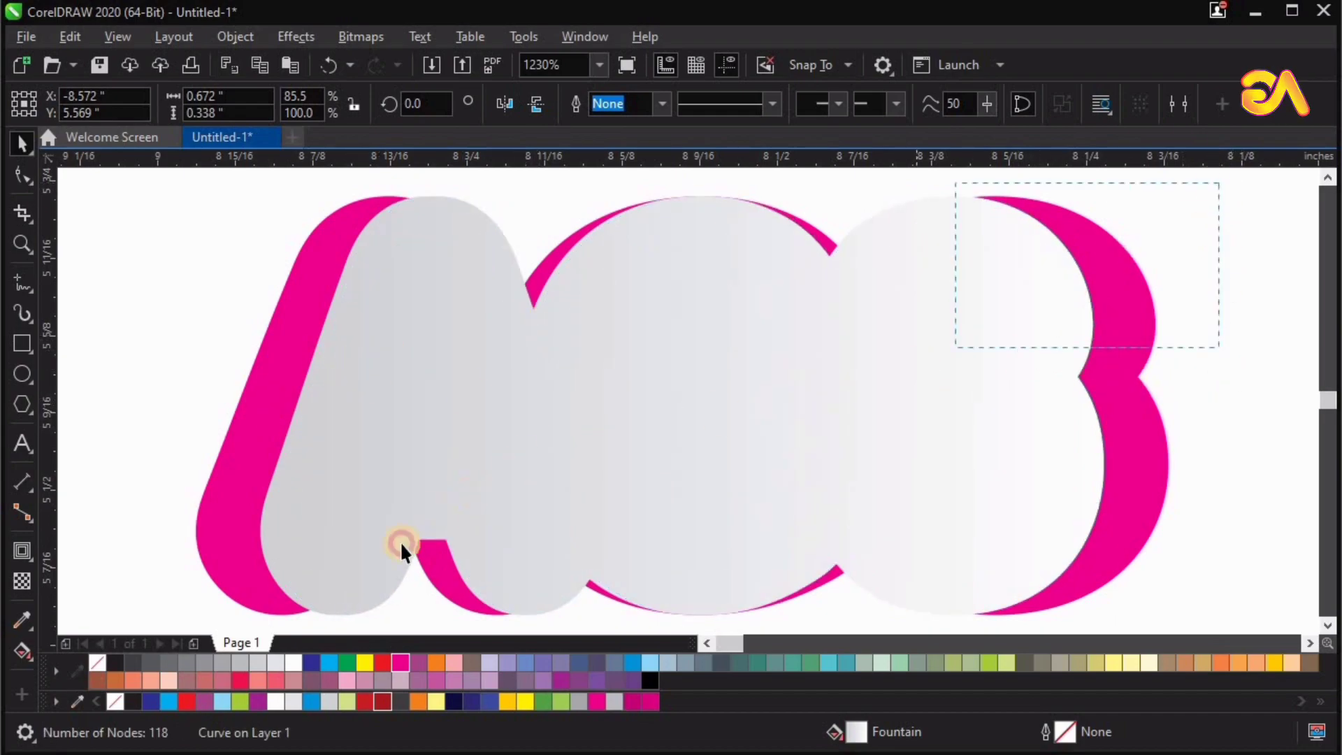
drag(297, 622, 269, 591)
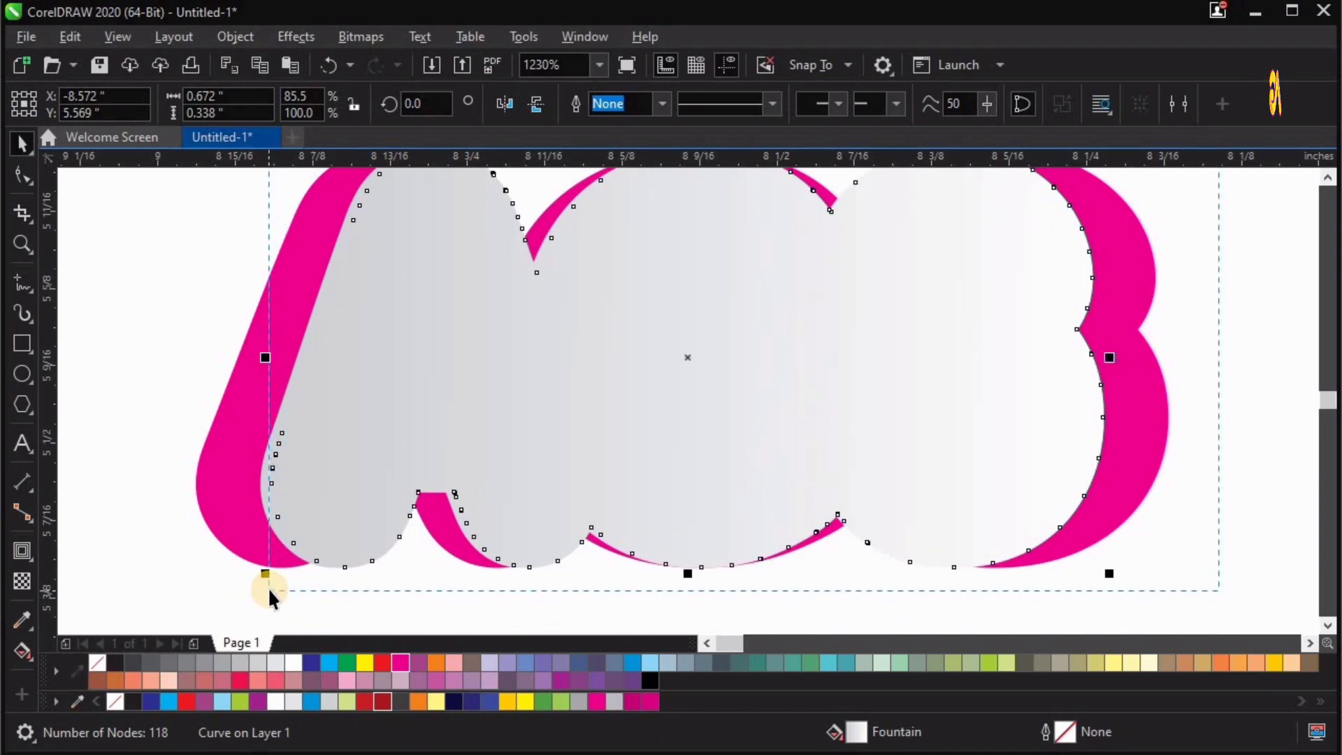
Break the magenta AGS lettering apart into separate letter shapes and test them by moving the S and G.
click(971, 393)
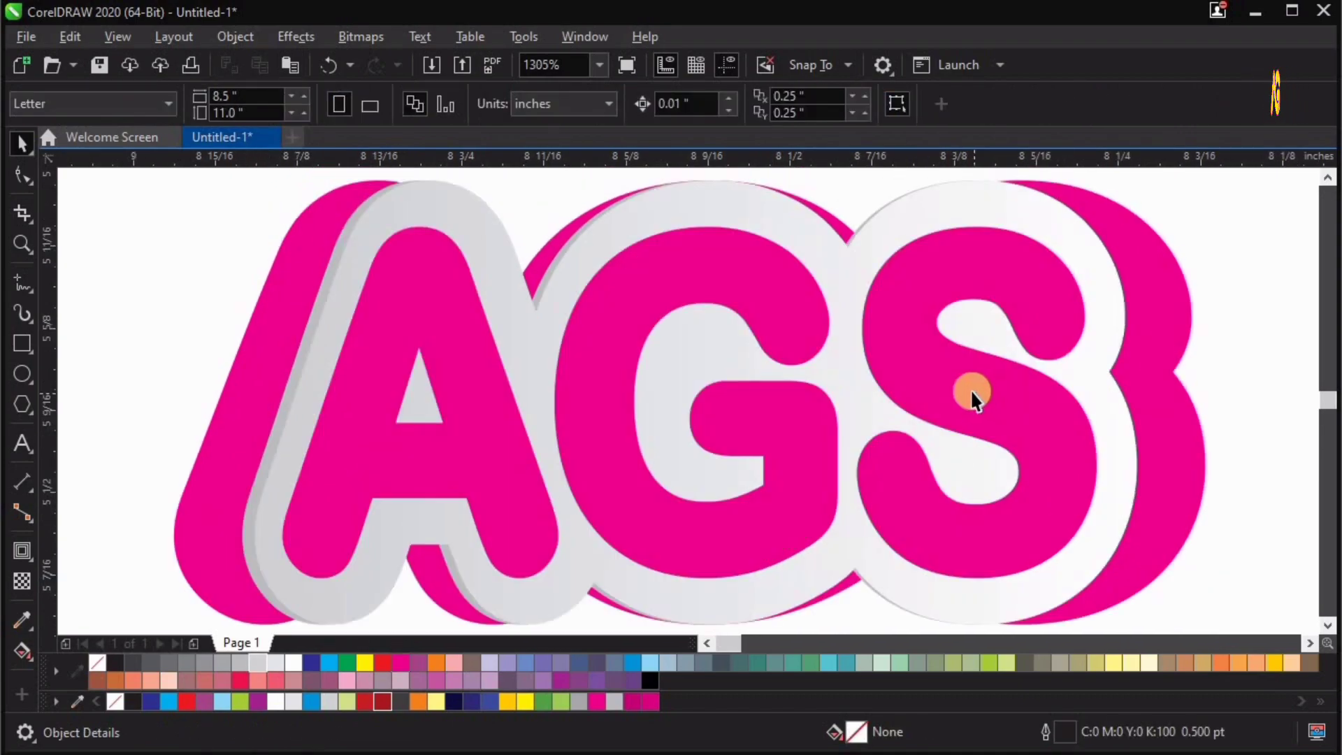
click(934, 402)
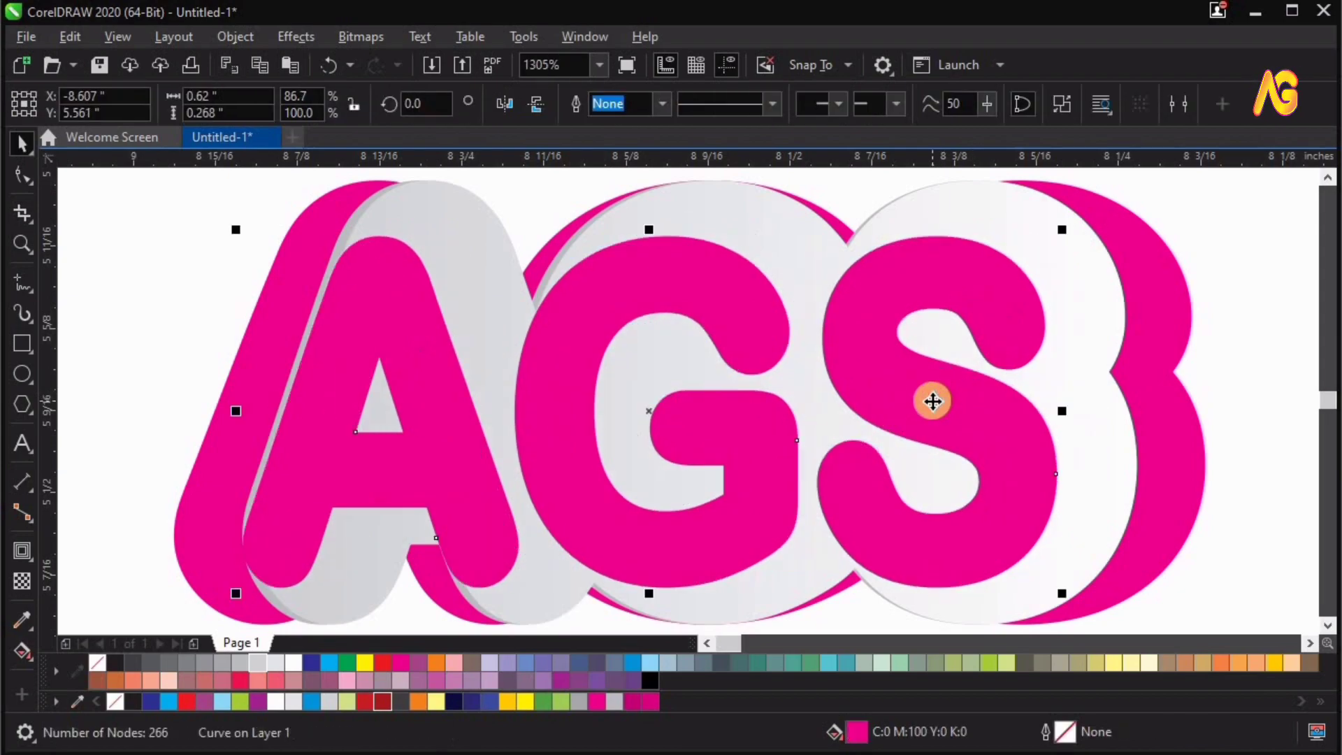
right_click(941, 384)
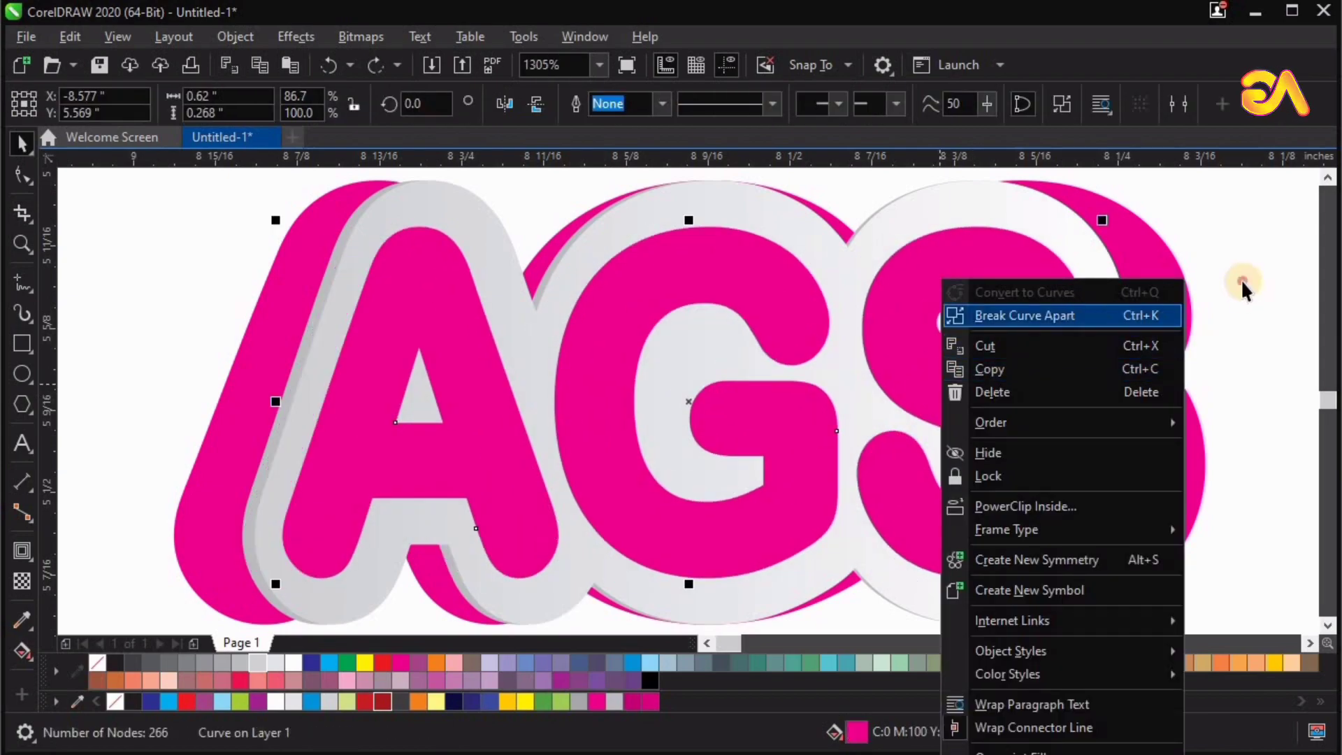
click(1087, 317)
key(Escape)
click(1017, 392)
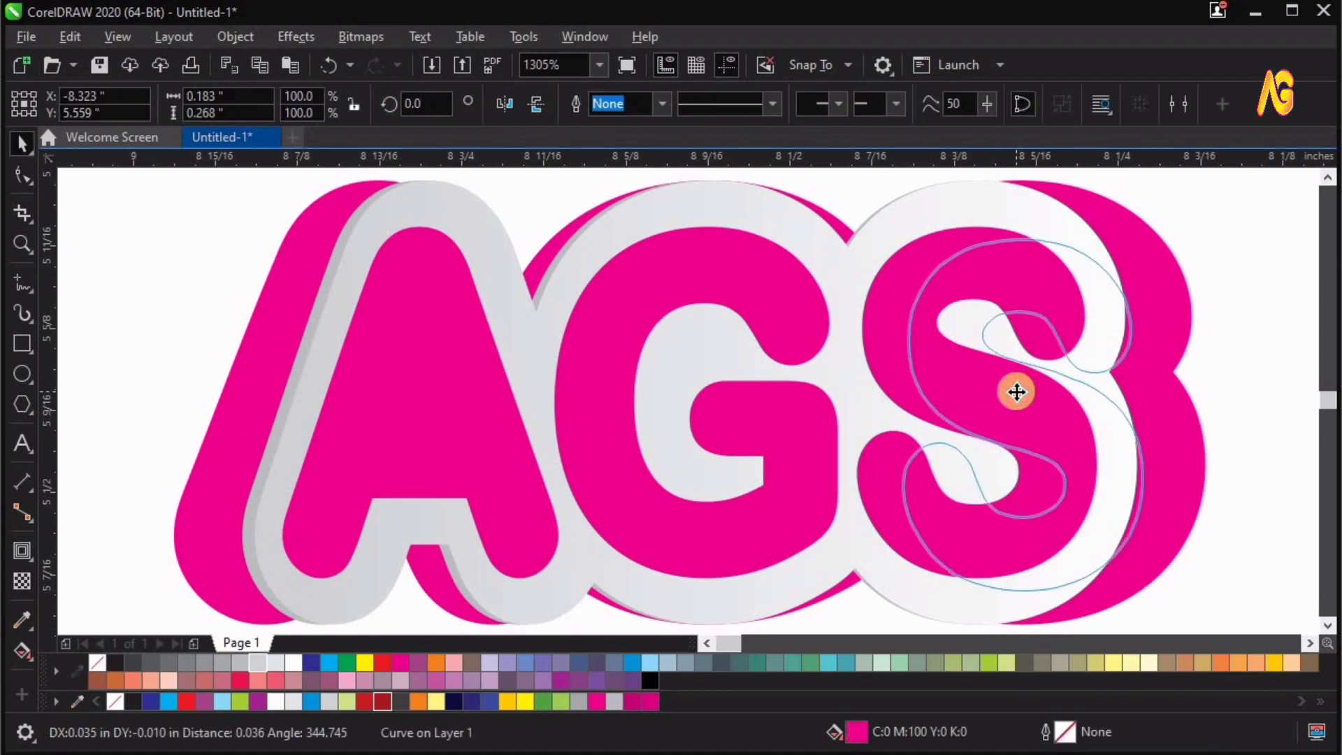
click(783, 415)
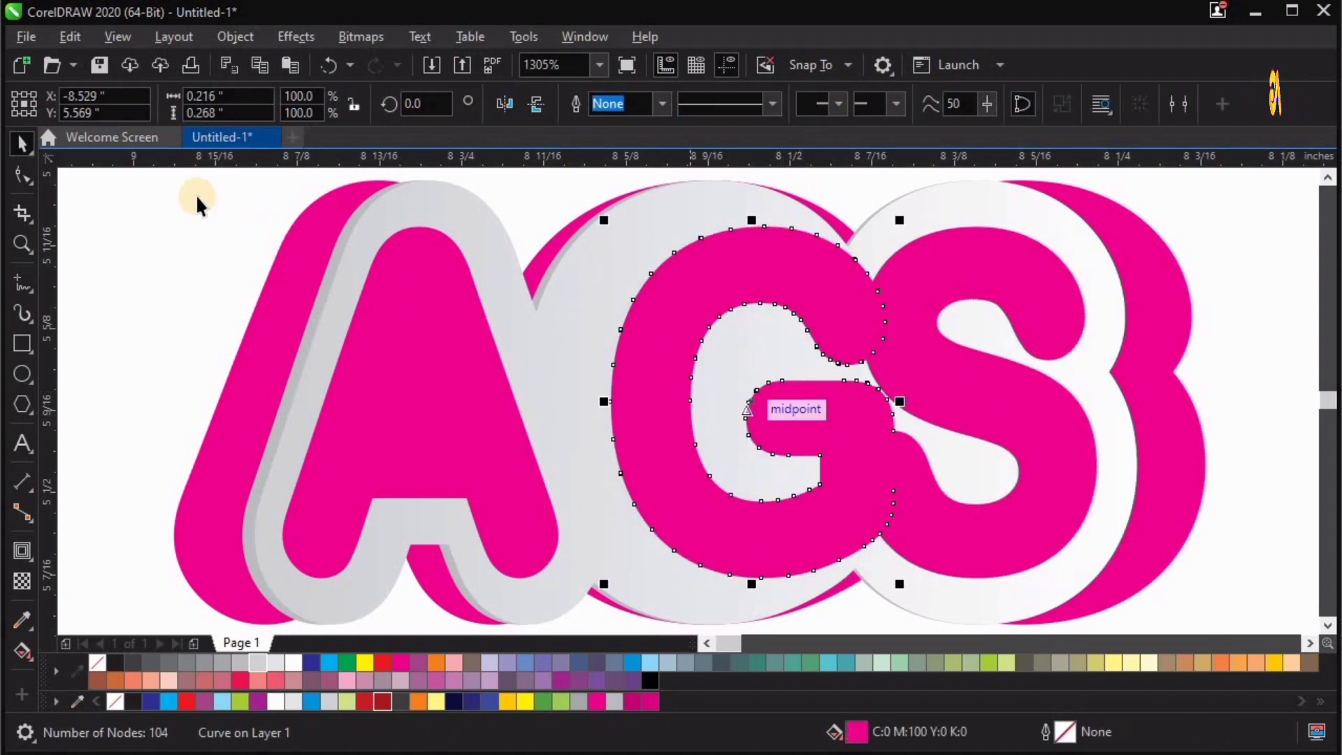
Combine the A's outline and its inner triangle into one curve so the counter is cut out.
drag(198, 197, 571, 593)
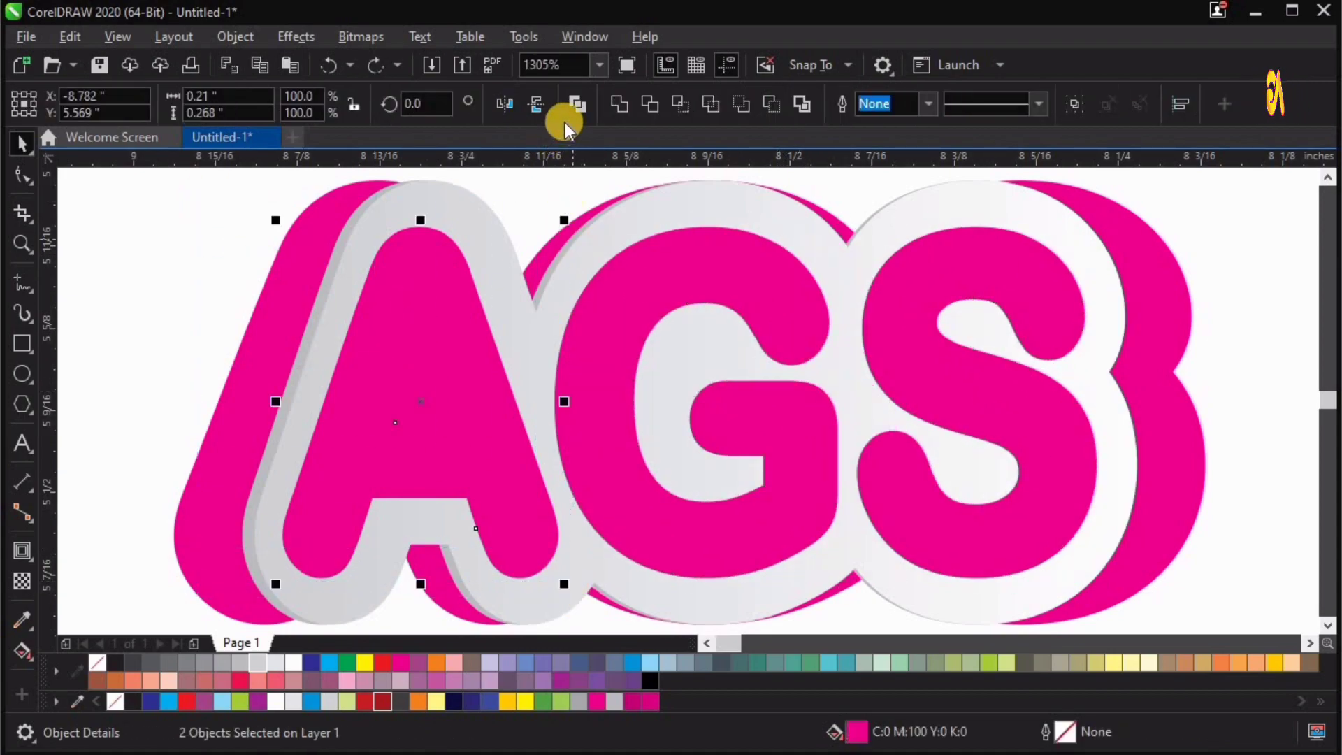
click(567, 108)
click(252, 263)
Add an inner shadow to the magenta letter A, pulling the shadow direction horizontally across the letter.
scroll(253, 263, down, 2)
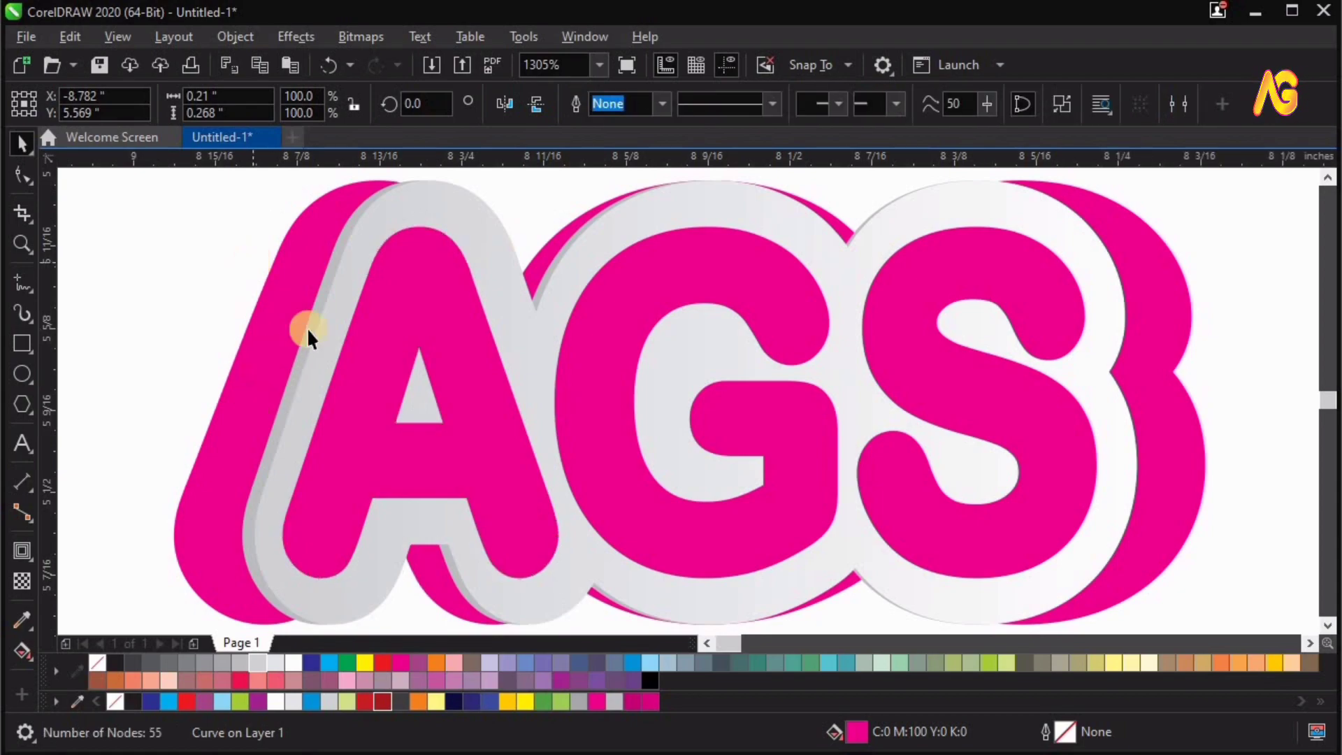
key(F2)
drag(186, 193, 692, 461)
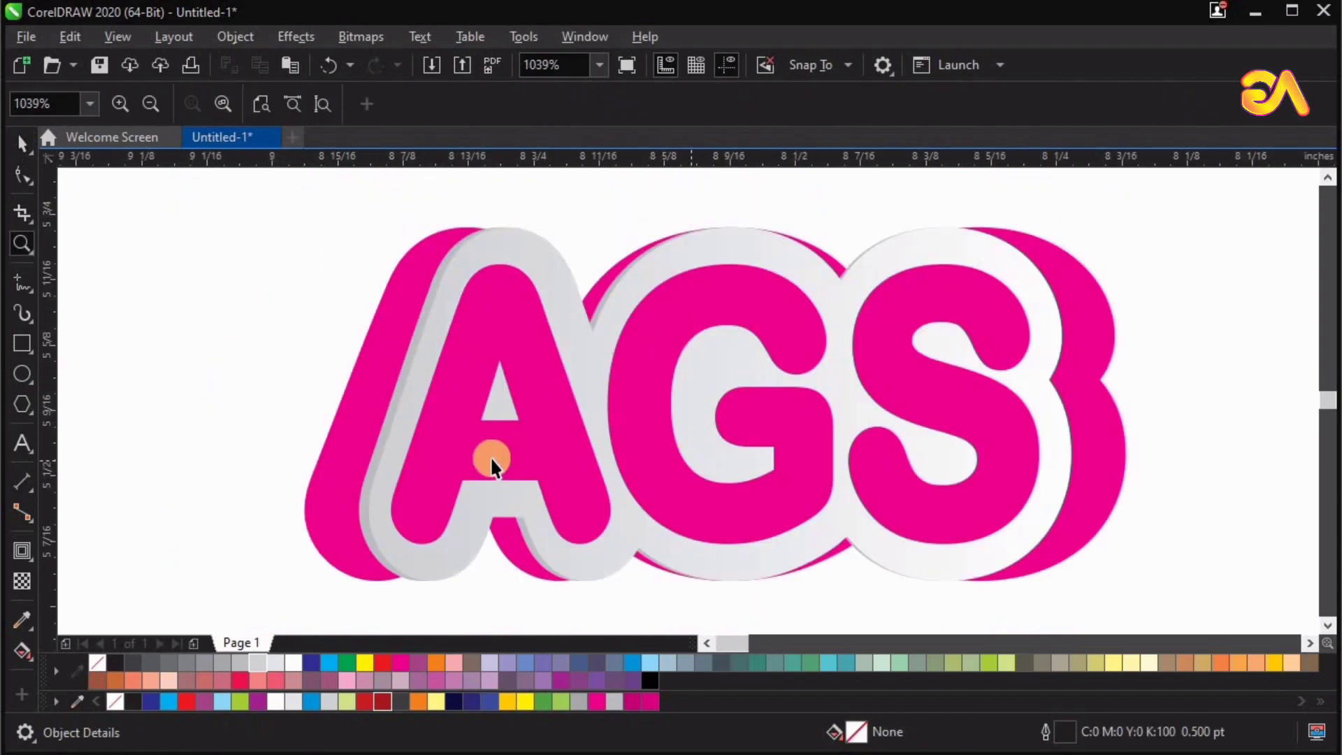
click(536, 422)
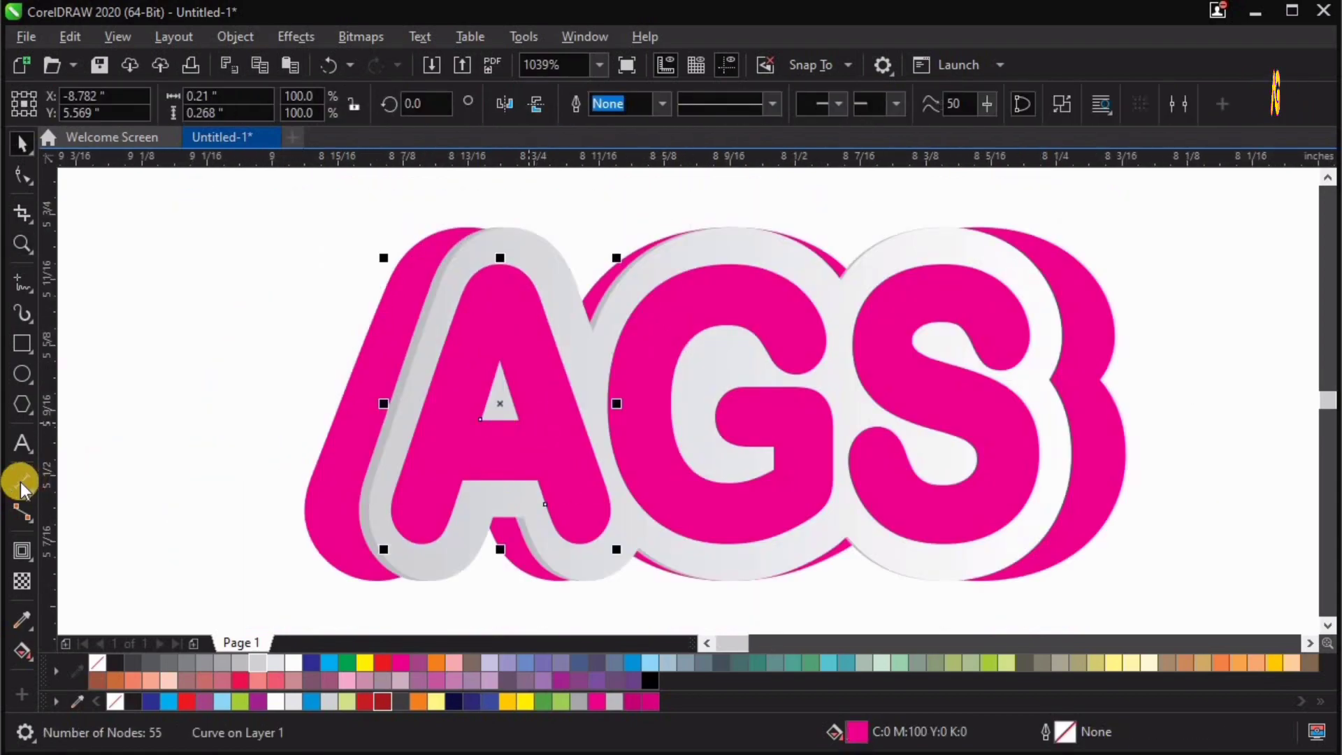
click(37, 565)
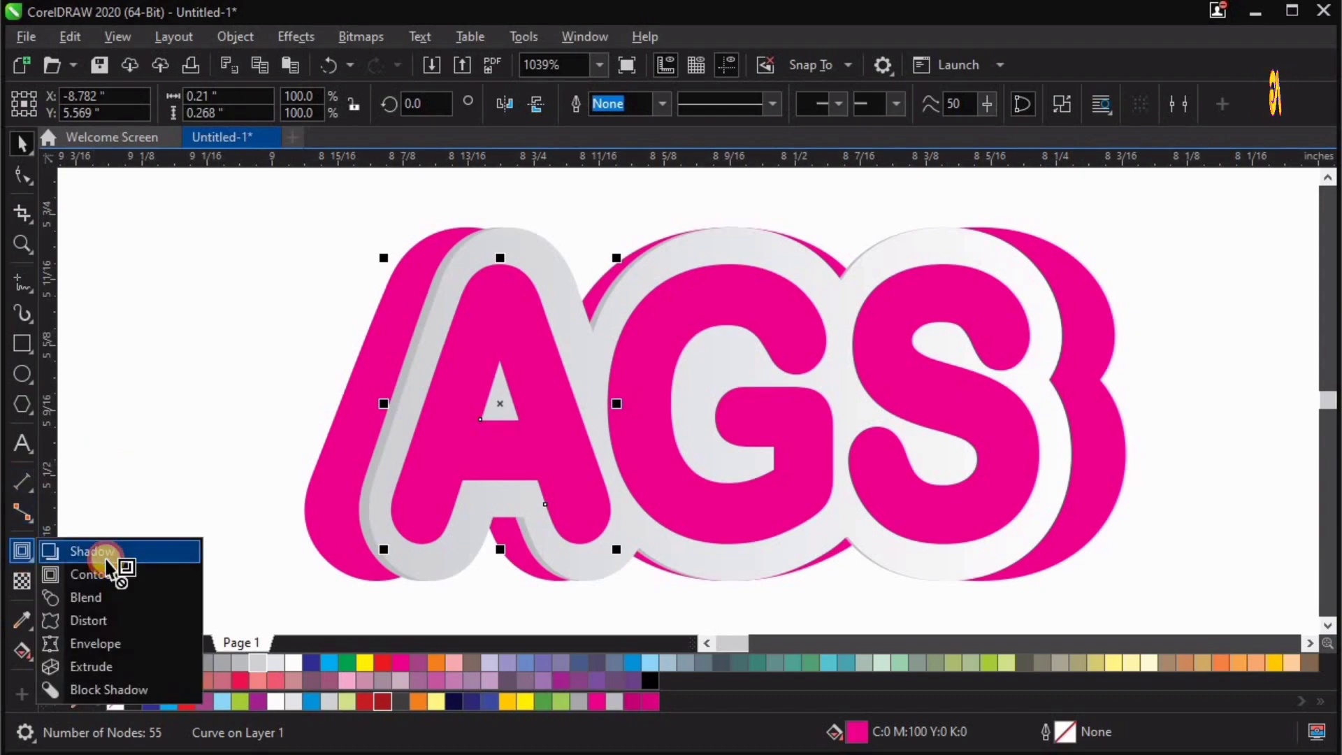
click(105, 554)
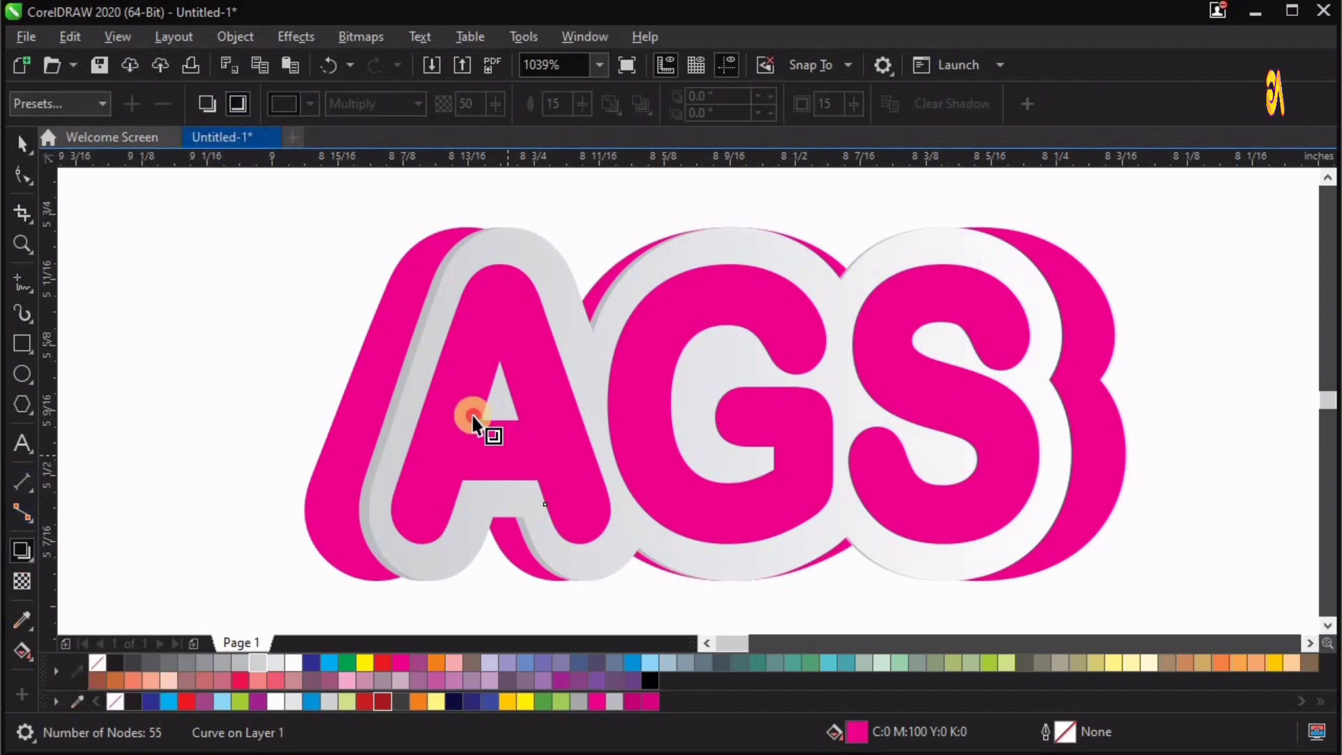
drag(473, 418, 630, 404)
Add inner shadows to the S, offset about -0.038 inches horizontally, and to the G, with no offset.
click(930, 406)
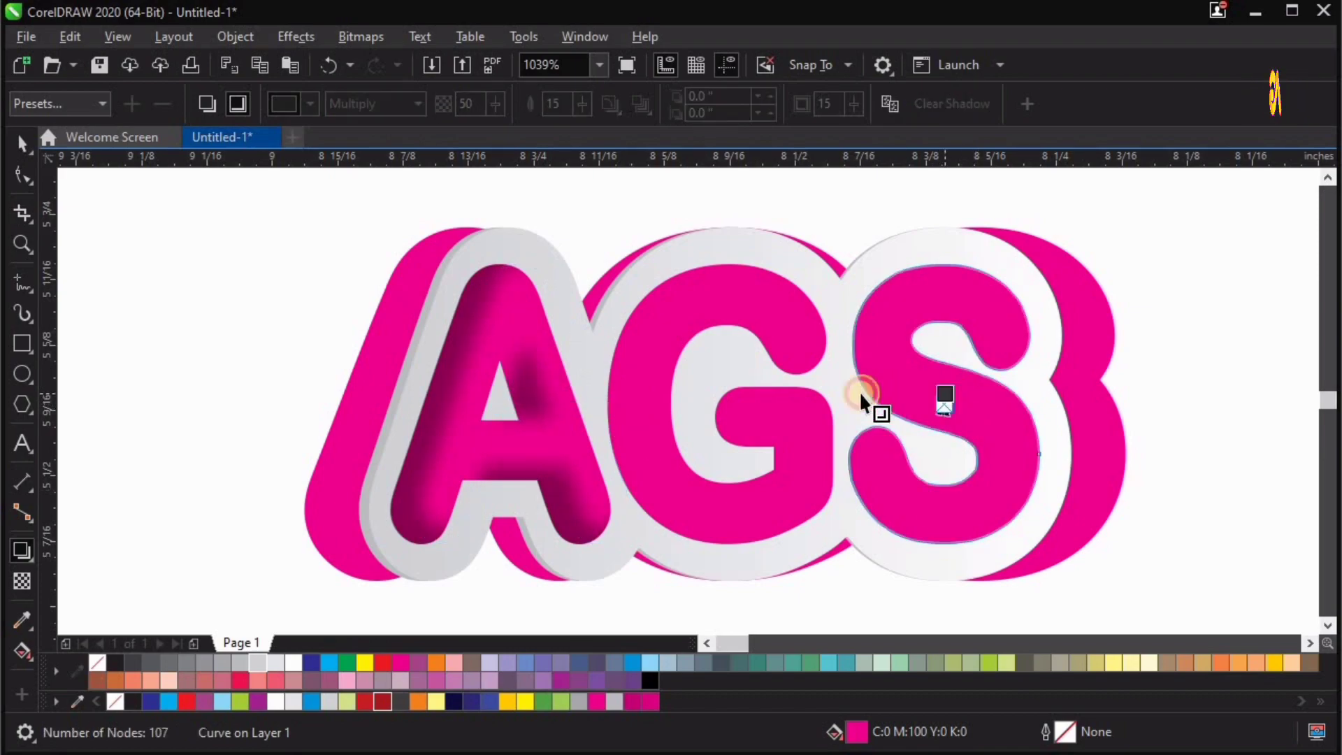
drag(838, 400, 809, 406)
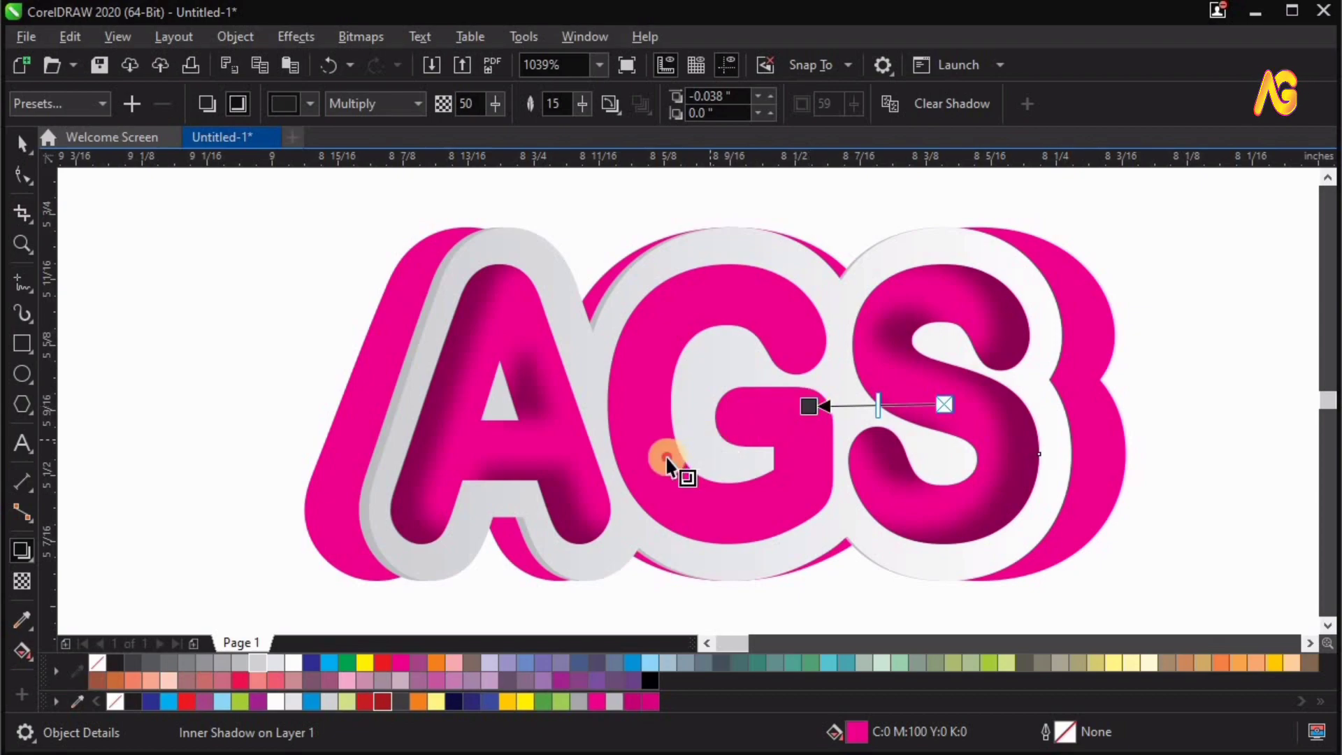
drag(722, 446, 724, 411)
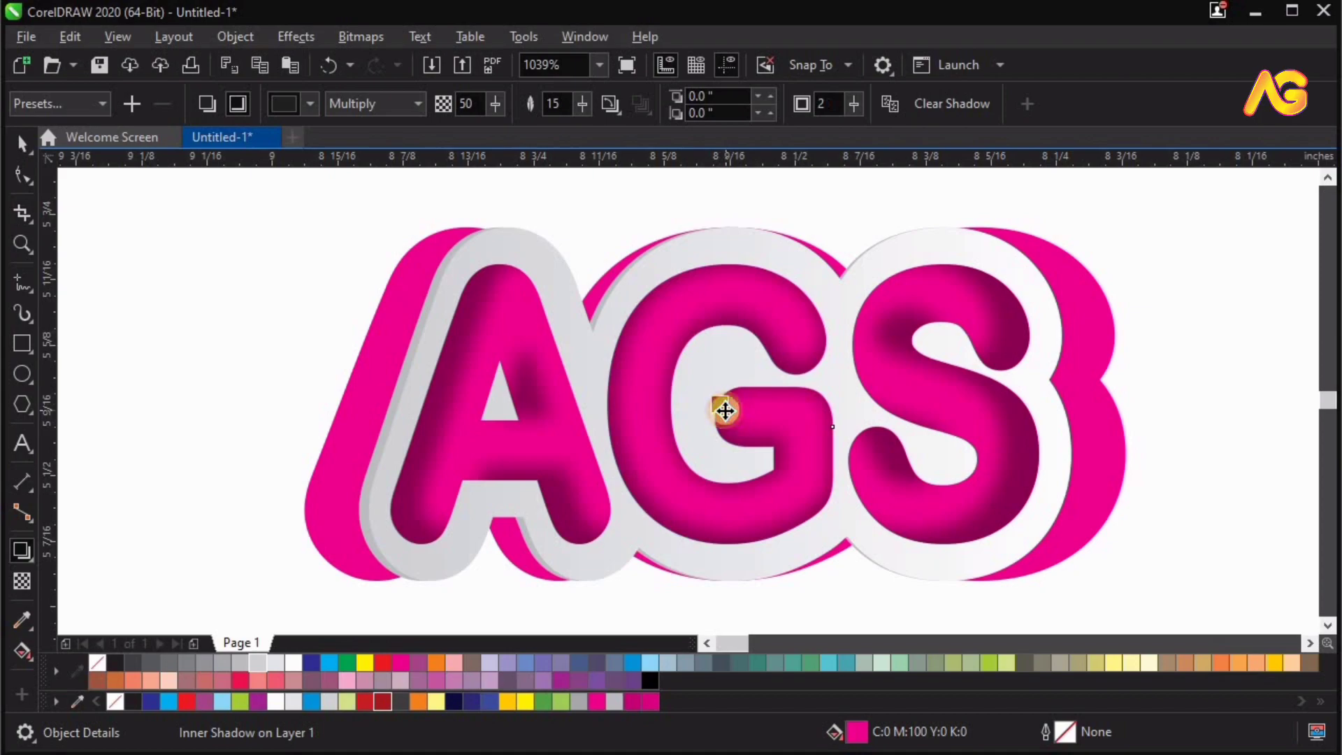
key(space)
Give the rear magenta contour shape an elliptical fountain fill.
click(1175, 310)
key(F4)
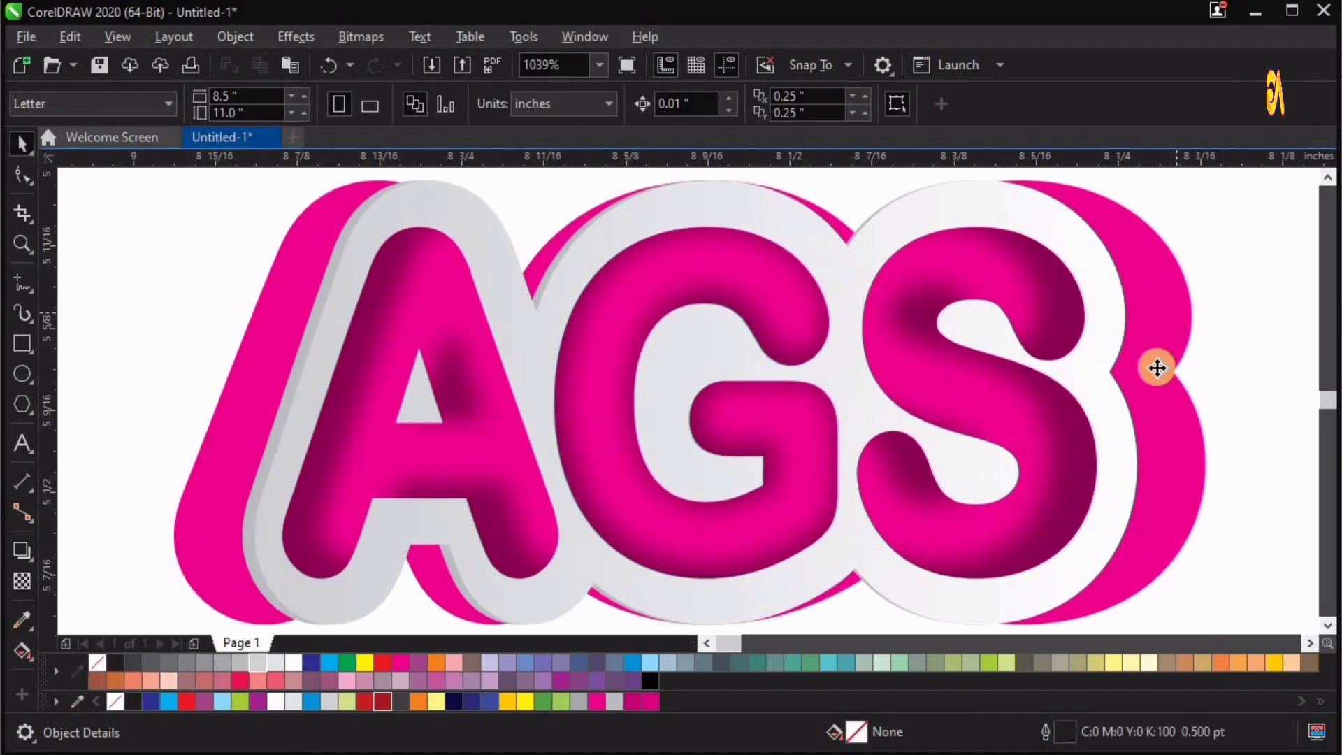
click(1157, 368)
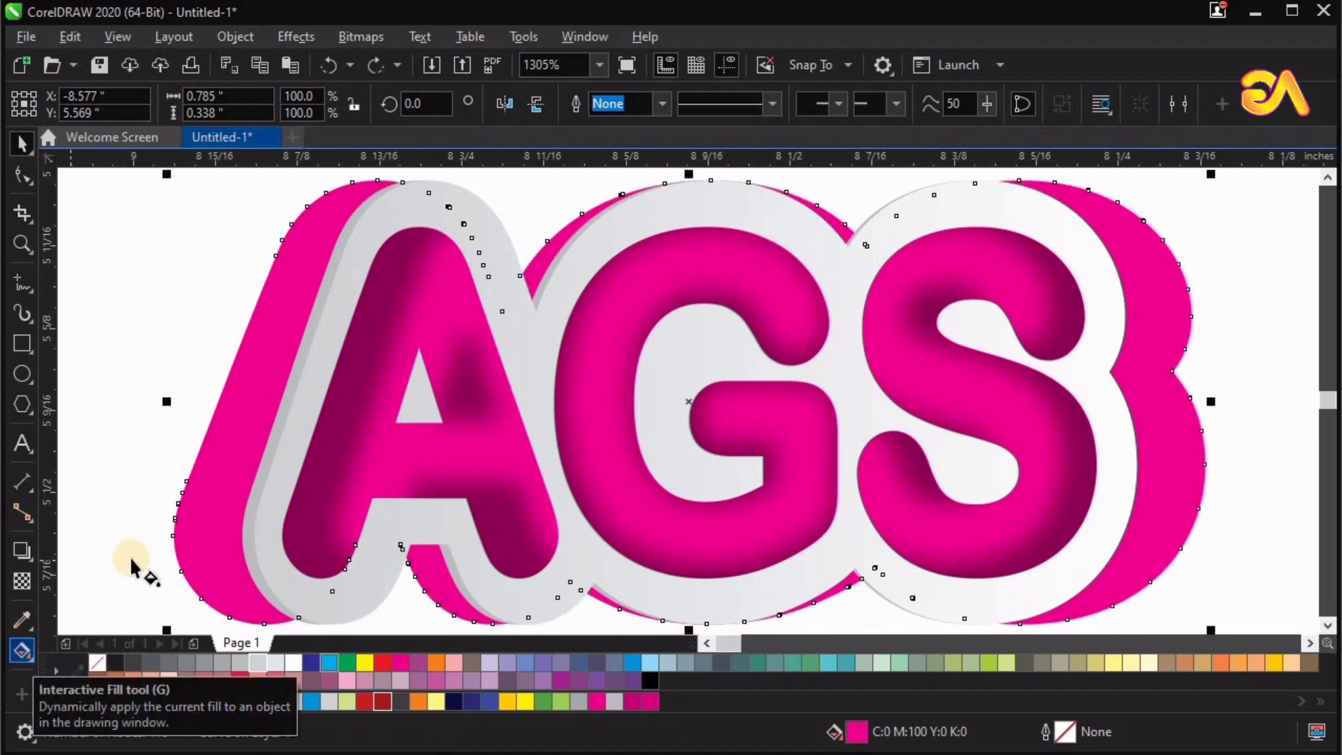
click(22, 653)
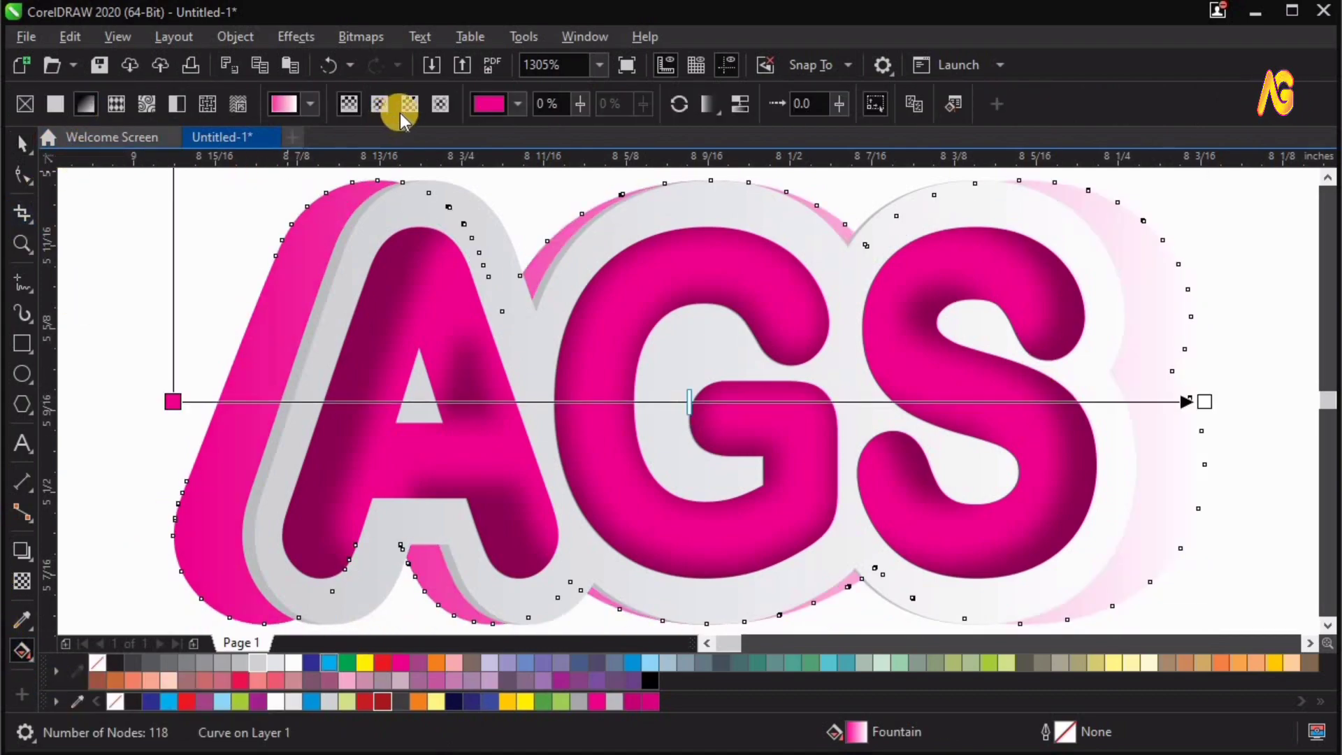
click(380, 106)
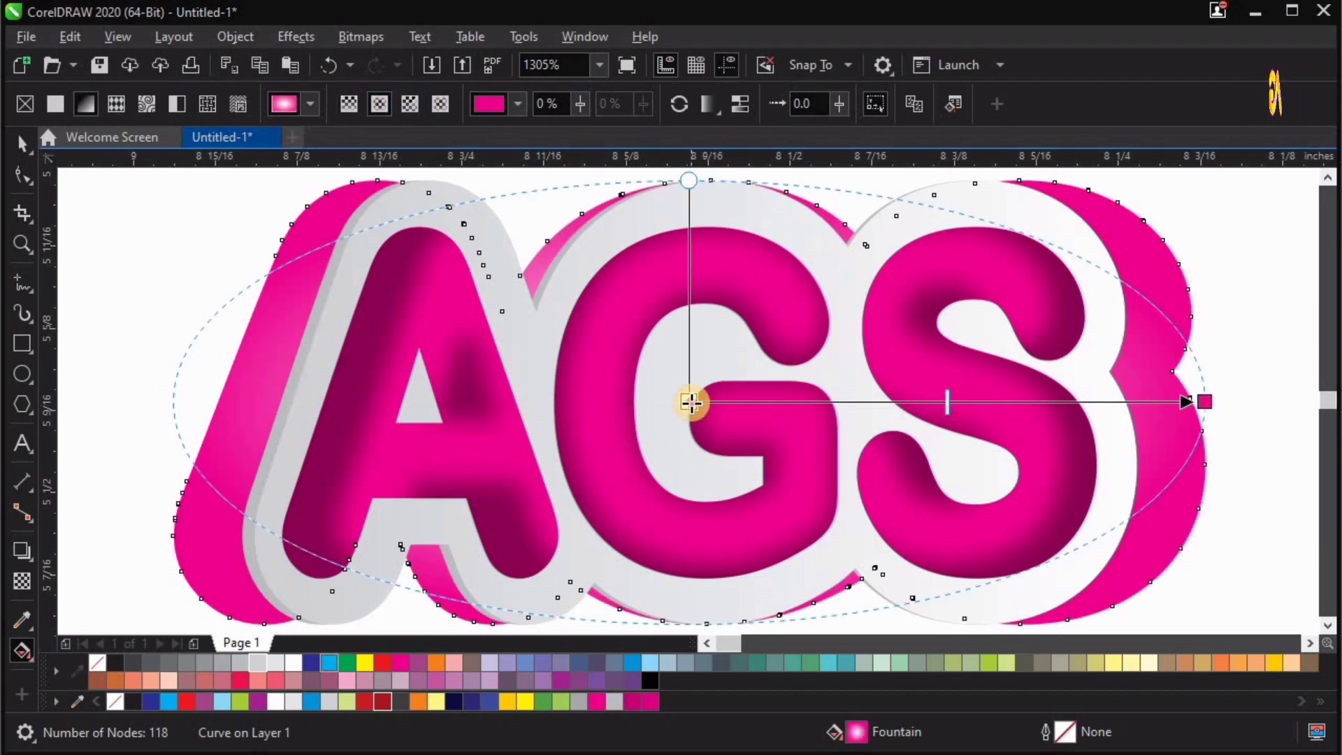
Set the rear contour's fountain fill center color to dark magenta, C 0, M 100, Y 0, K 60.
click(690, 404)
click(618, 426)
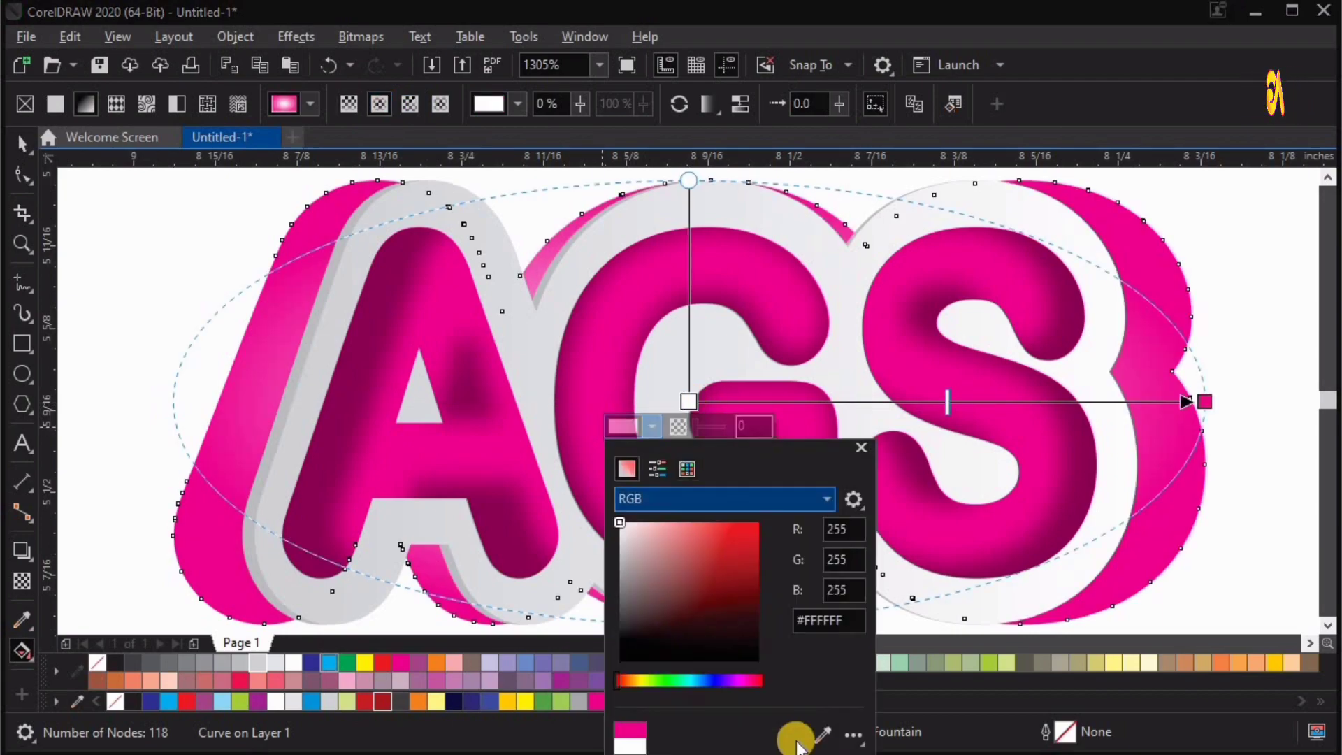
click(822, 734)
click(401, 662)
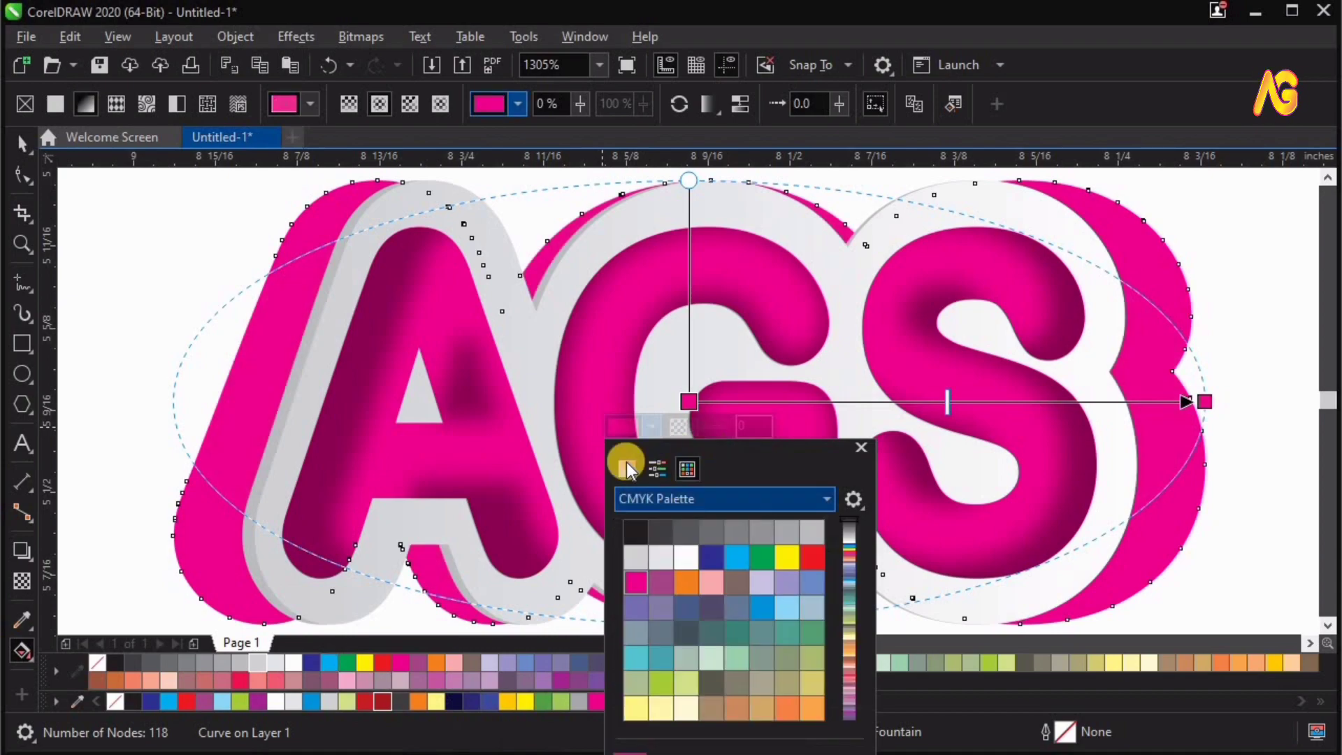
click(626, 468)
click(805, 629)
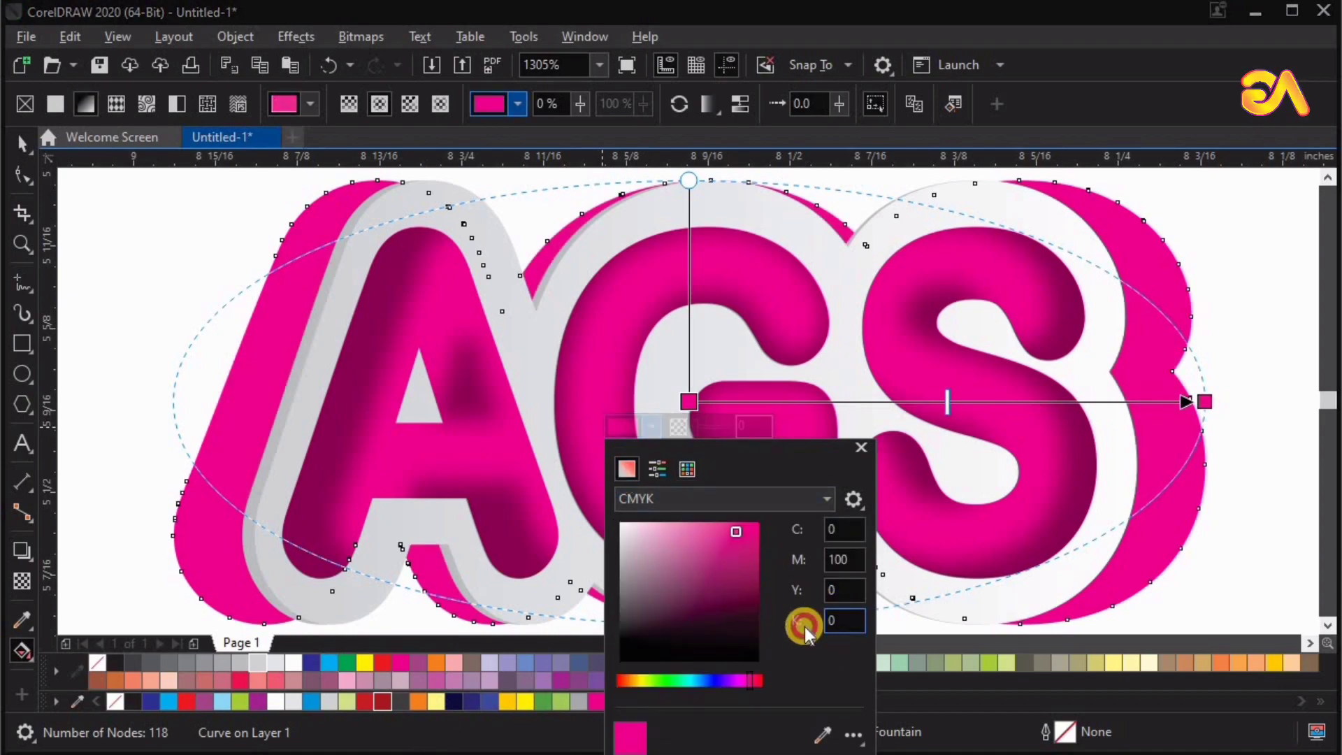
key(Return)
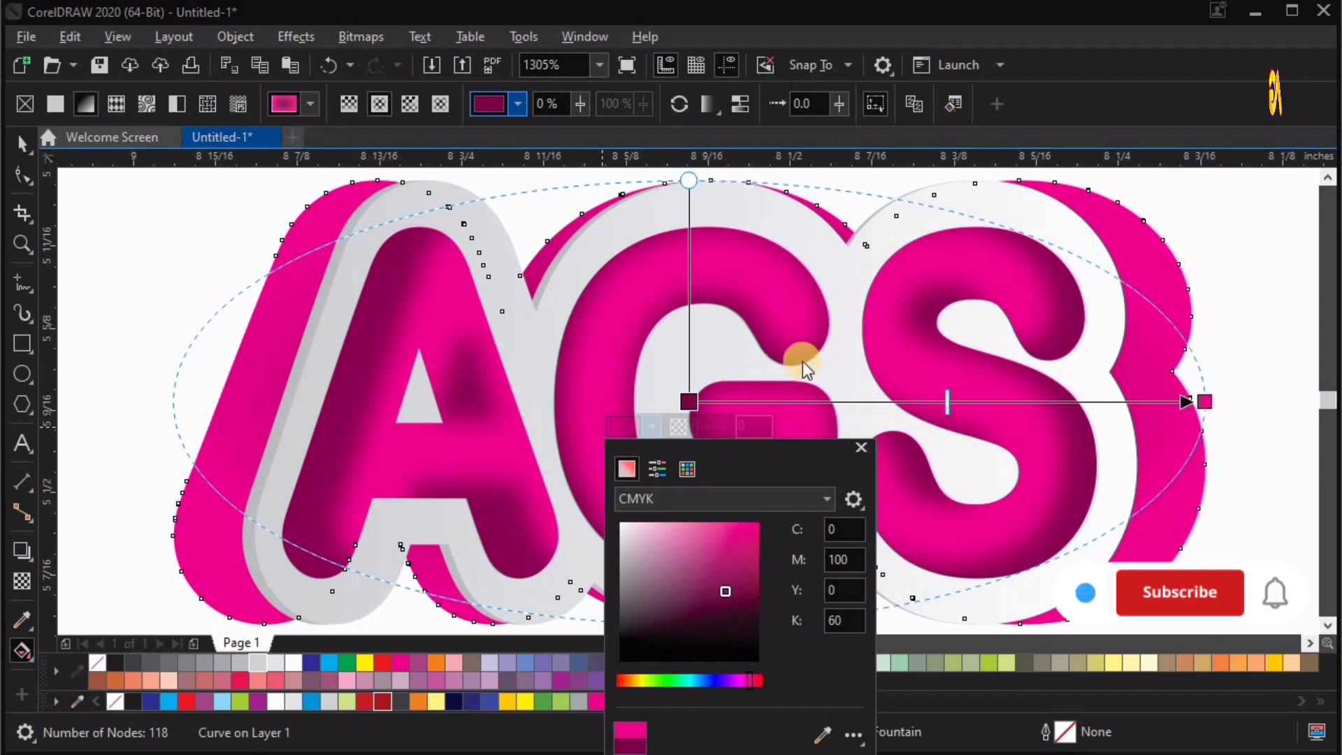
click(1288, 282)
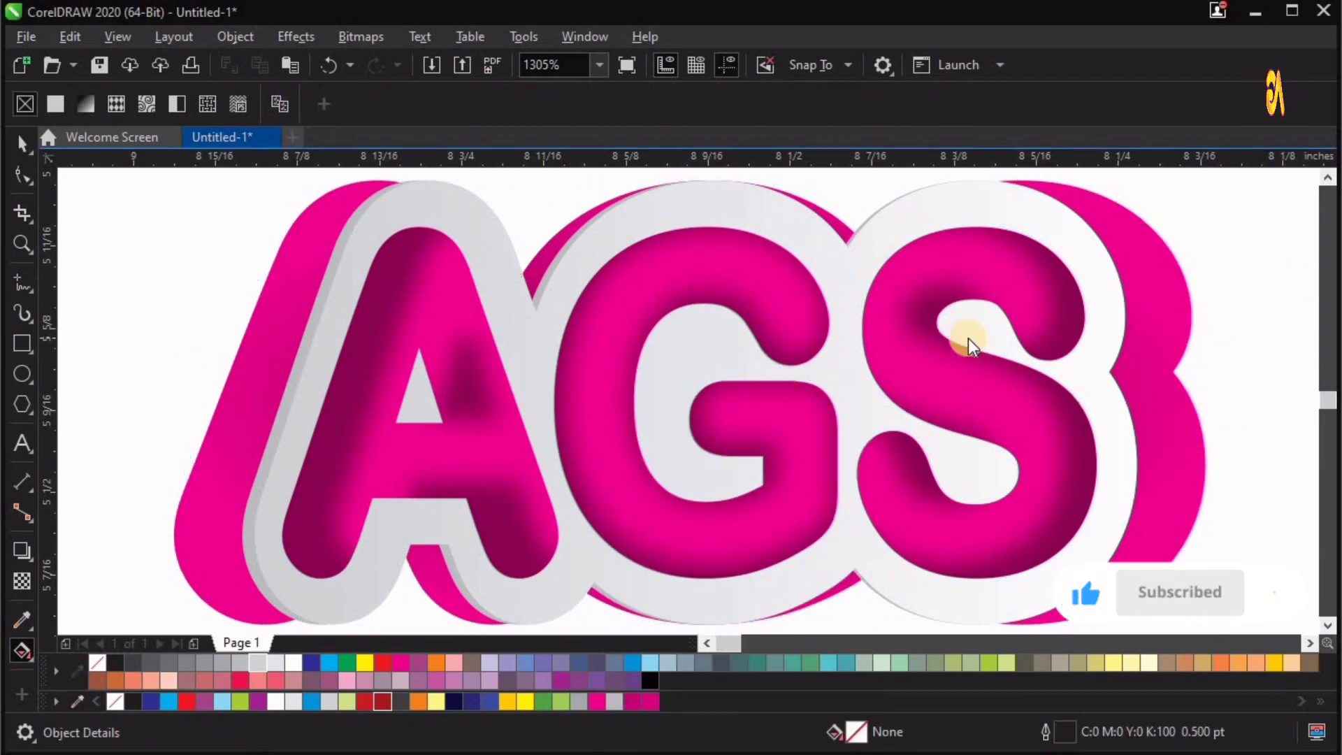
key(space)
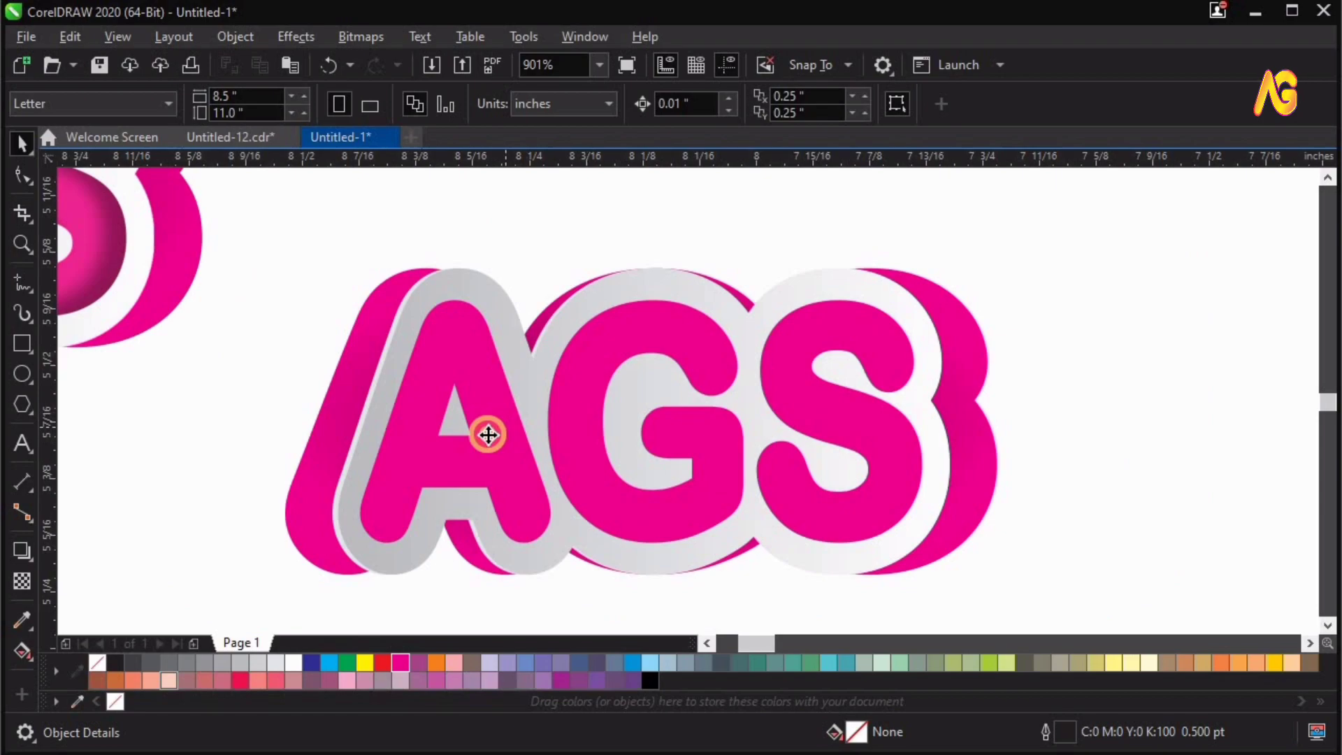
Fill the letter A of the second AGS artwork with a darker magenta, C 0, M 100, Y 0, K 15.
click(487, 434)
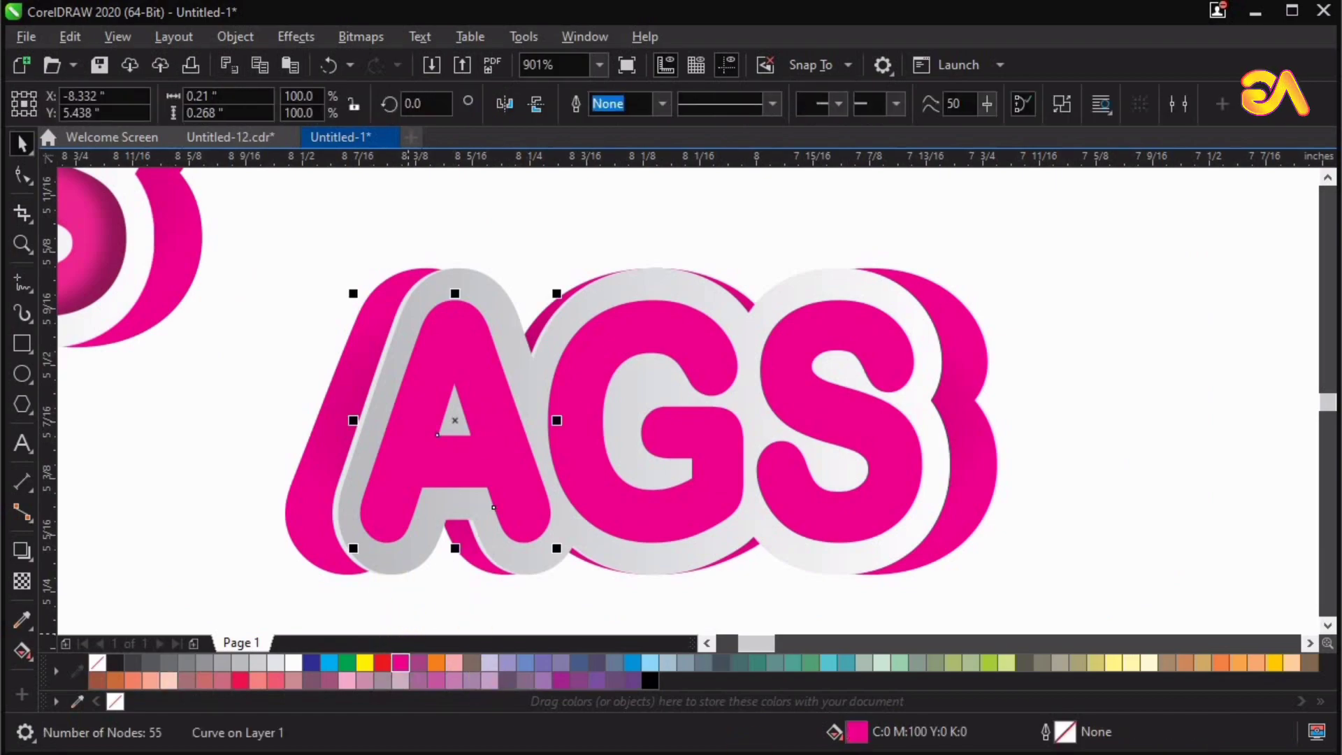
click(858, 732)
key(shift+F11)
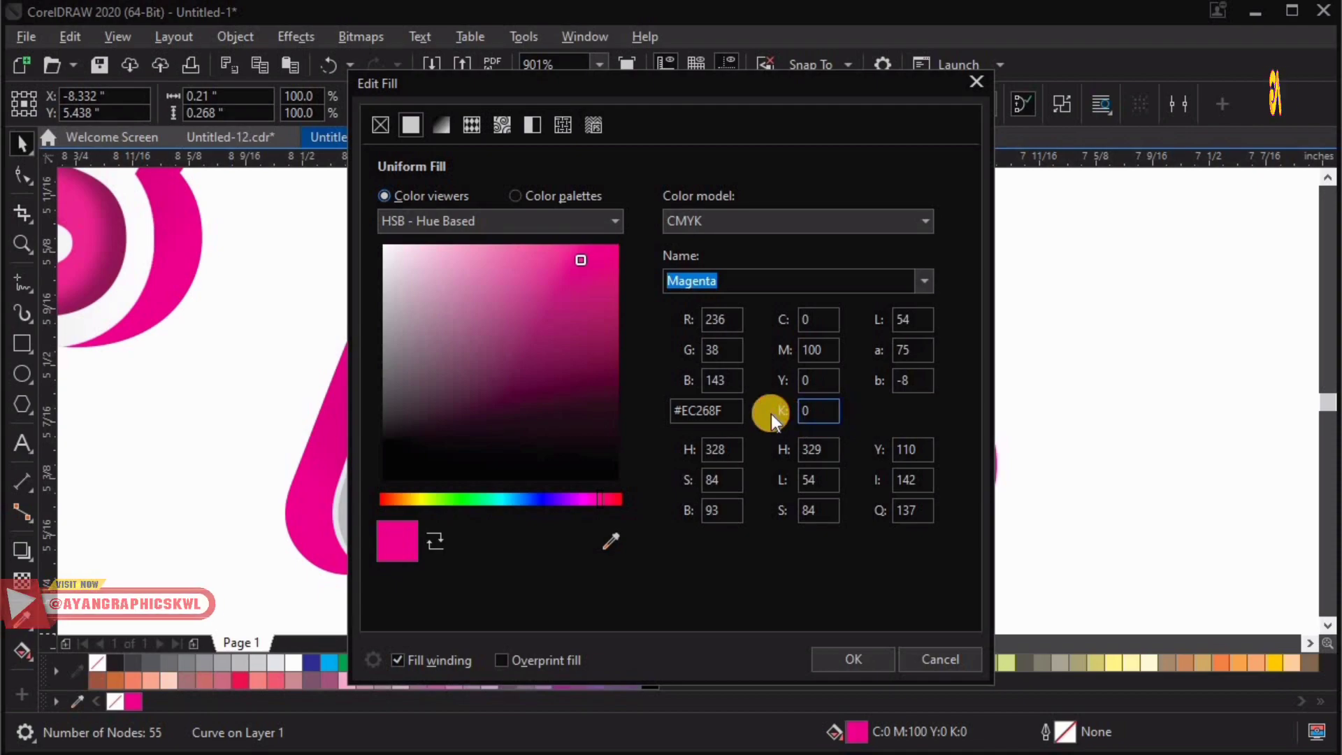
text(15)
key(Tab)
click(867, 668)
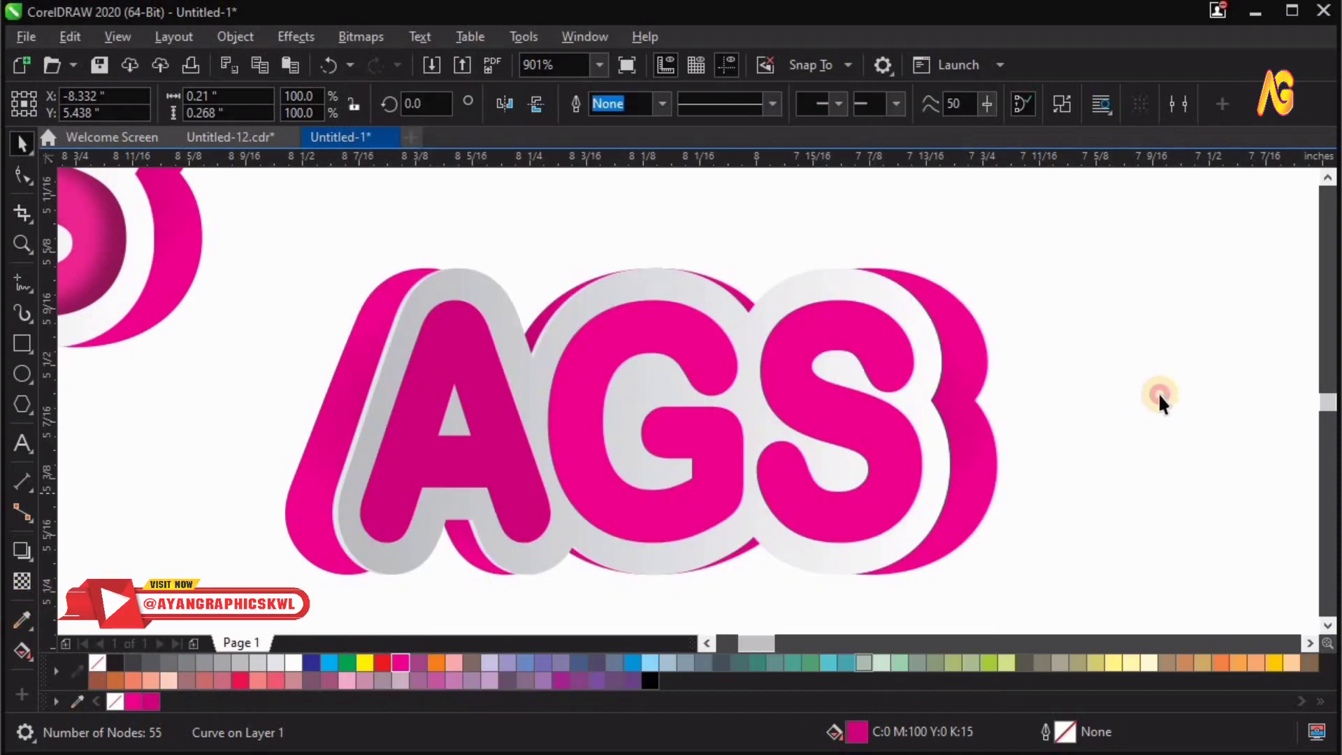
click(1159, 392)
Add an inner shadow to the second artwork's letter G, offset about 0.013 inches horizontally.
click(504, 476)
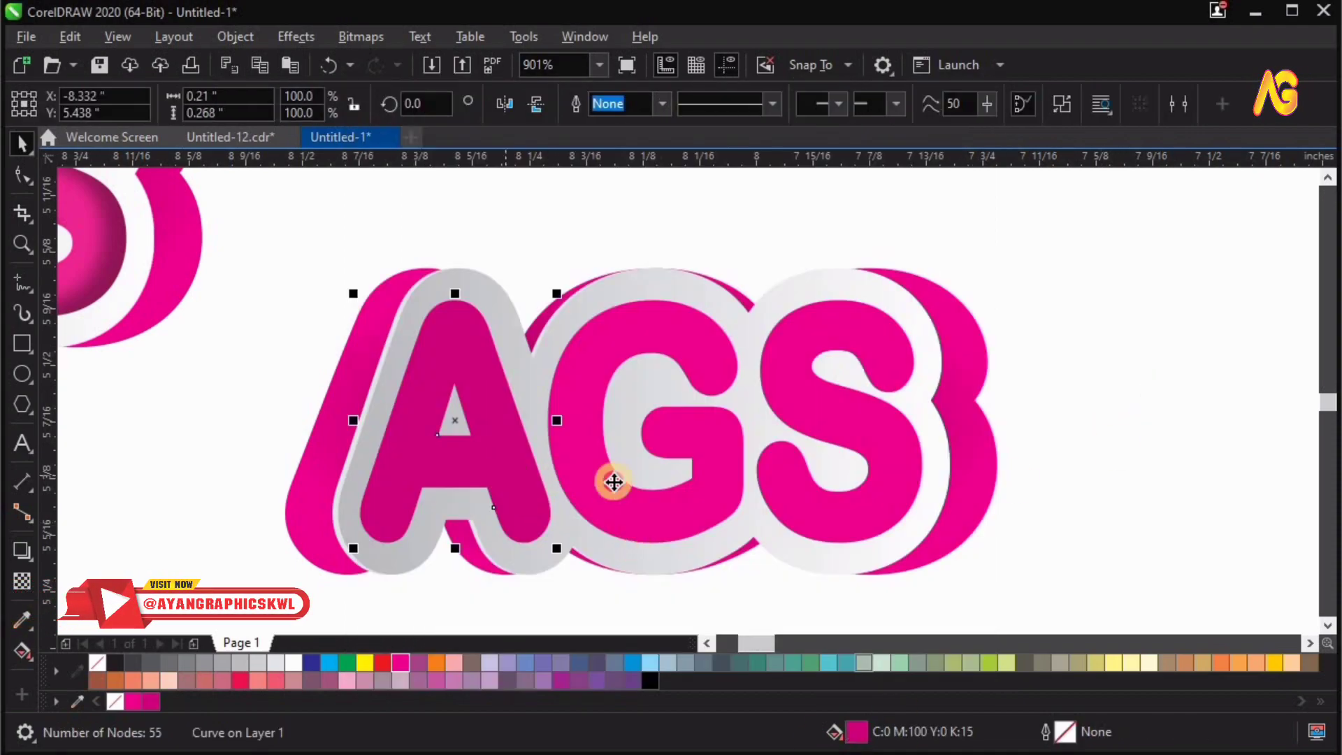
click(611, 479)
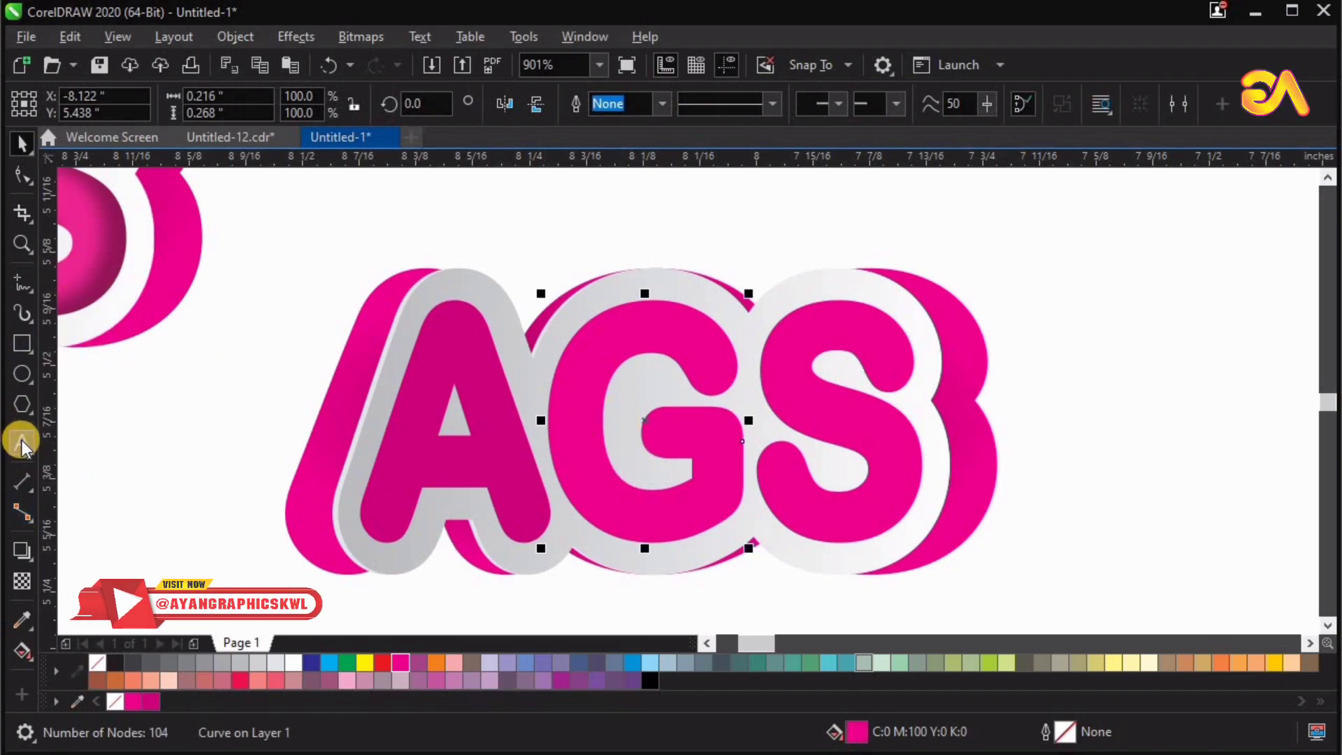
click(22, 550)
click(255, 253)
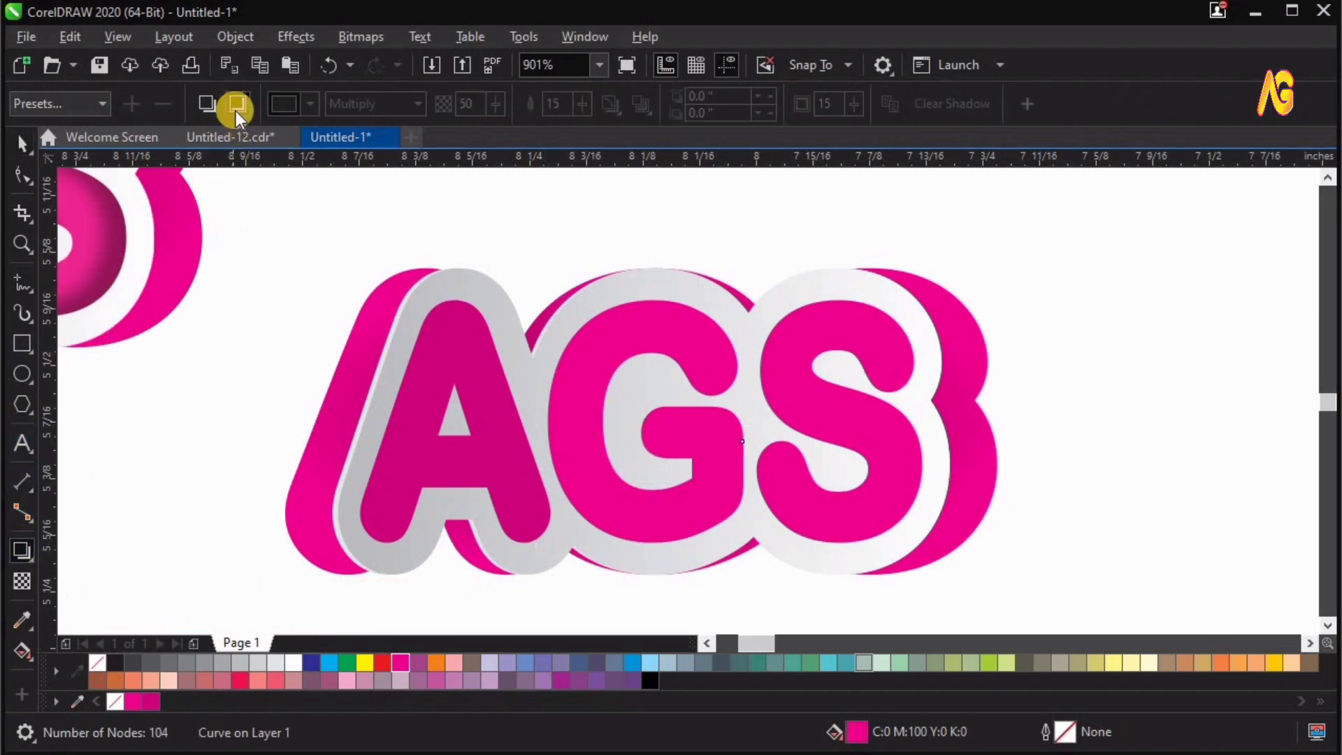
drag(644, 422, 755, 423)
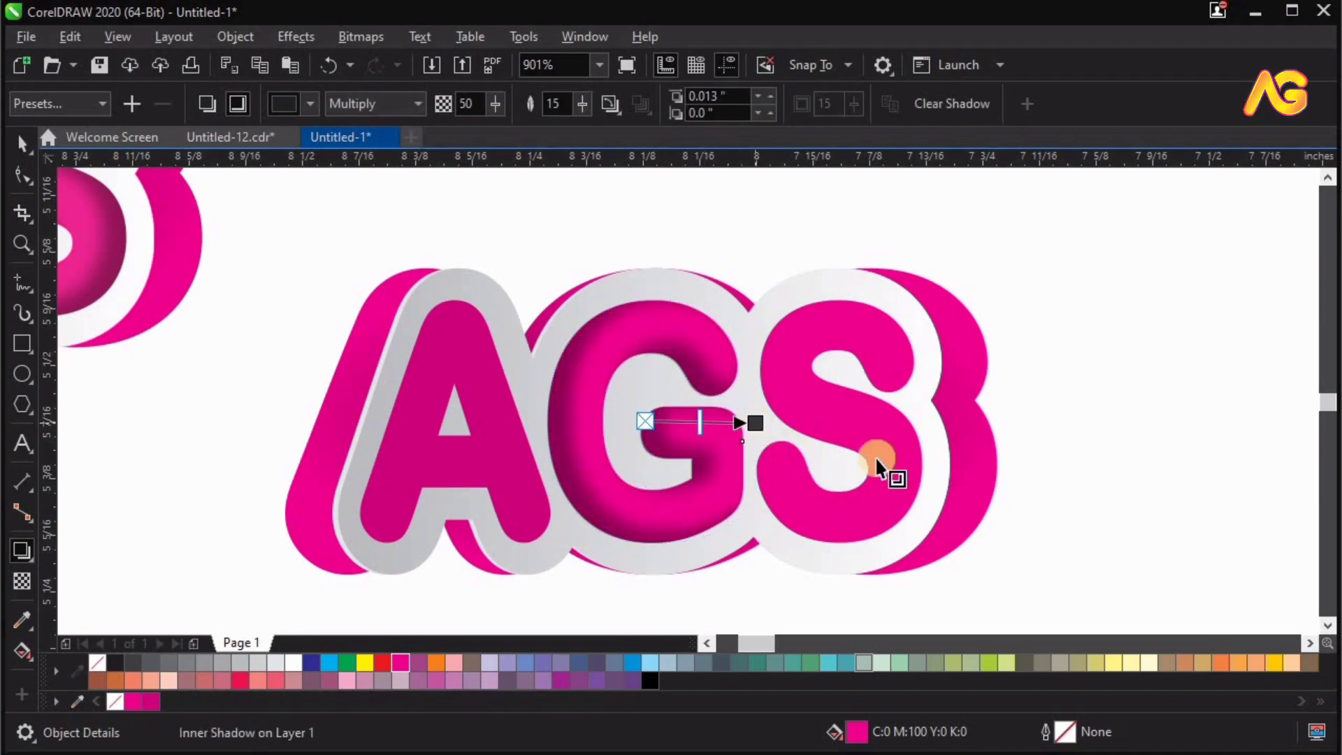
Add an inner shadow to the second artwork's letter S, offset about 0.049 inches horizontally and -0.003 inches vertically.
click(855, 420)
drag(883, 422, 963, 425)
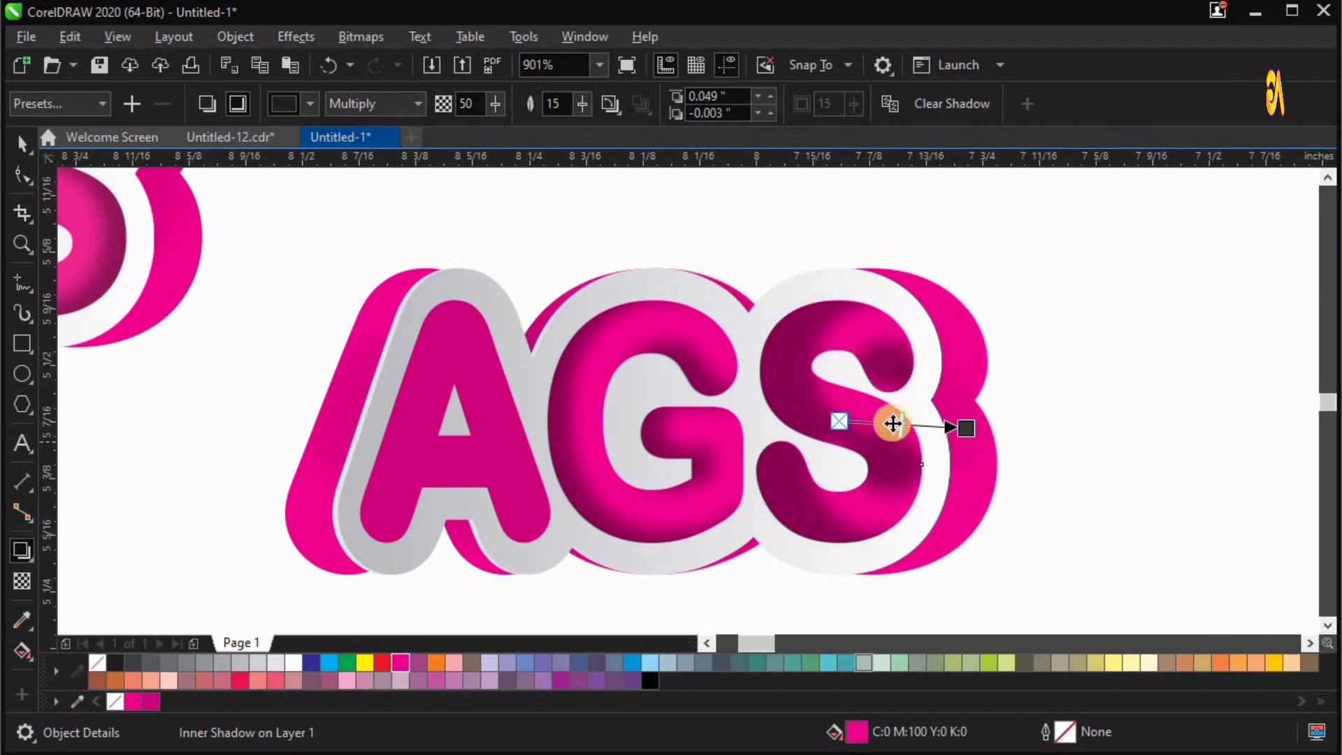
key(space)
Convert the lettering and gradient contour shapes, without the rear magenta contour, to a 3000 dpi RGB Color (24-bit) bitmap with transparent background.
mouse_move(1087, 215)
mouse_down()
mouse_move(296, 578)
mouse_move(317, 575)
mouse_up()
drag(408, 443, 559, 423)
key(ctrl+z)
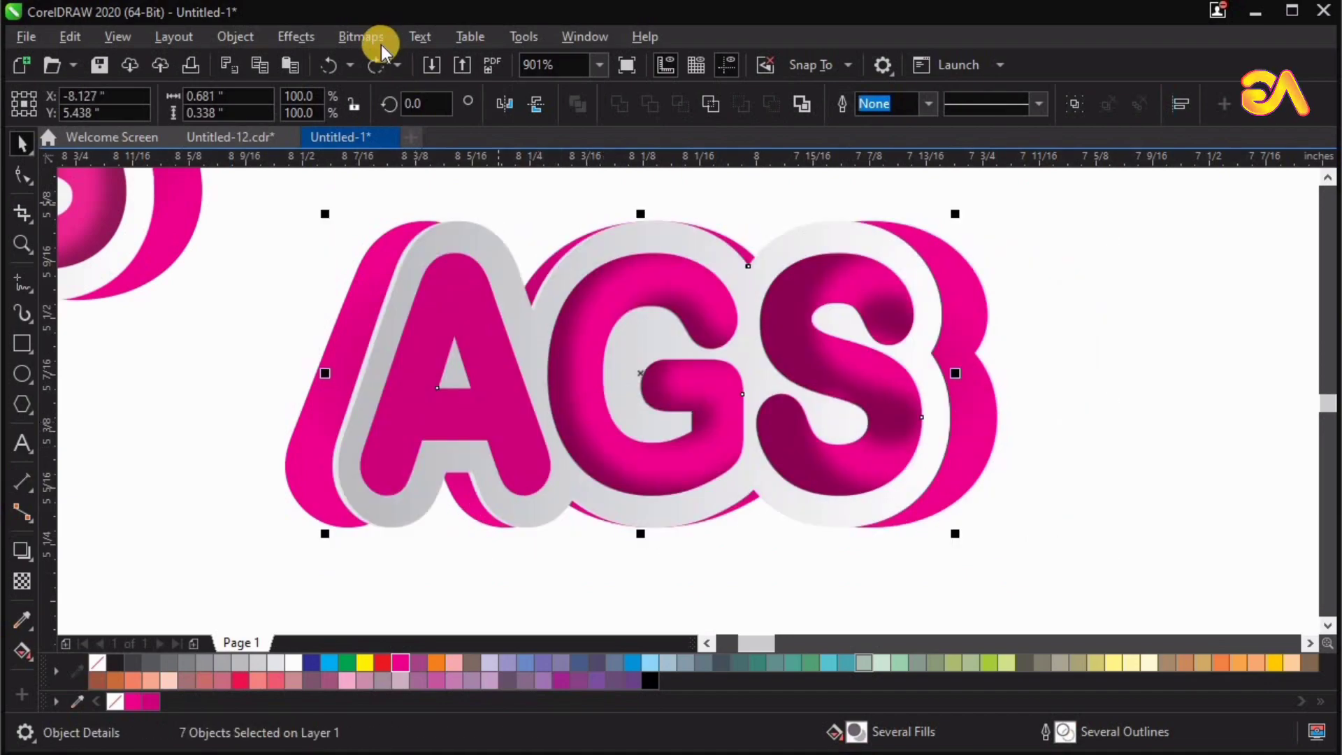
click(360, 36)
click(383, 64)
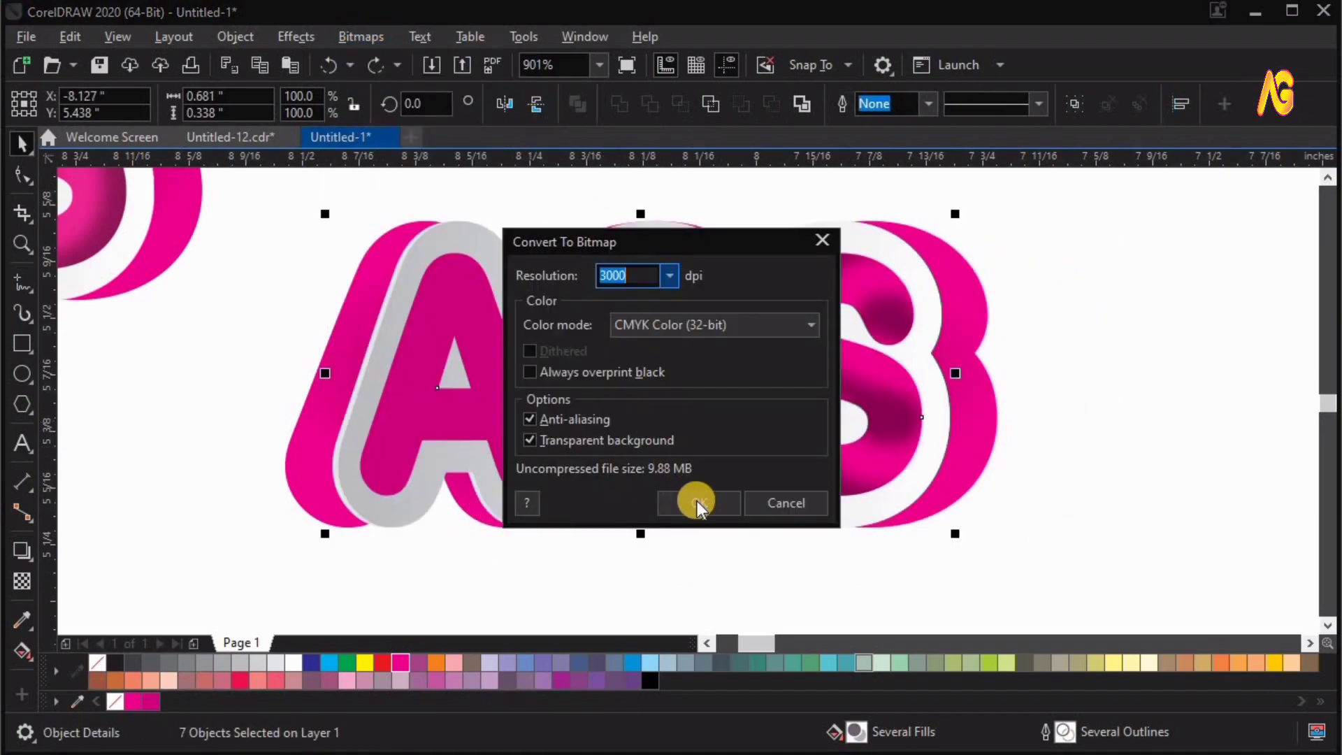
click(672, 322)
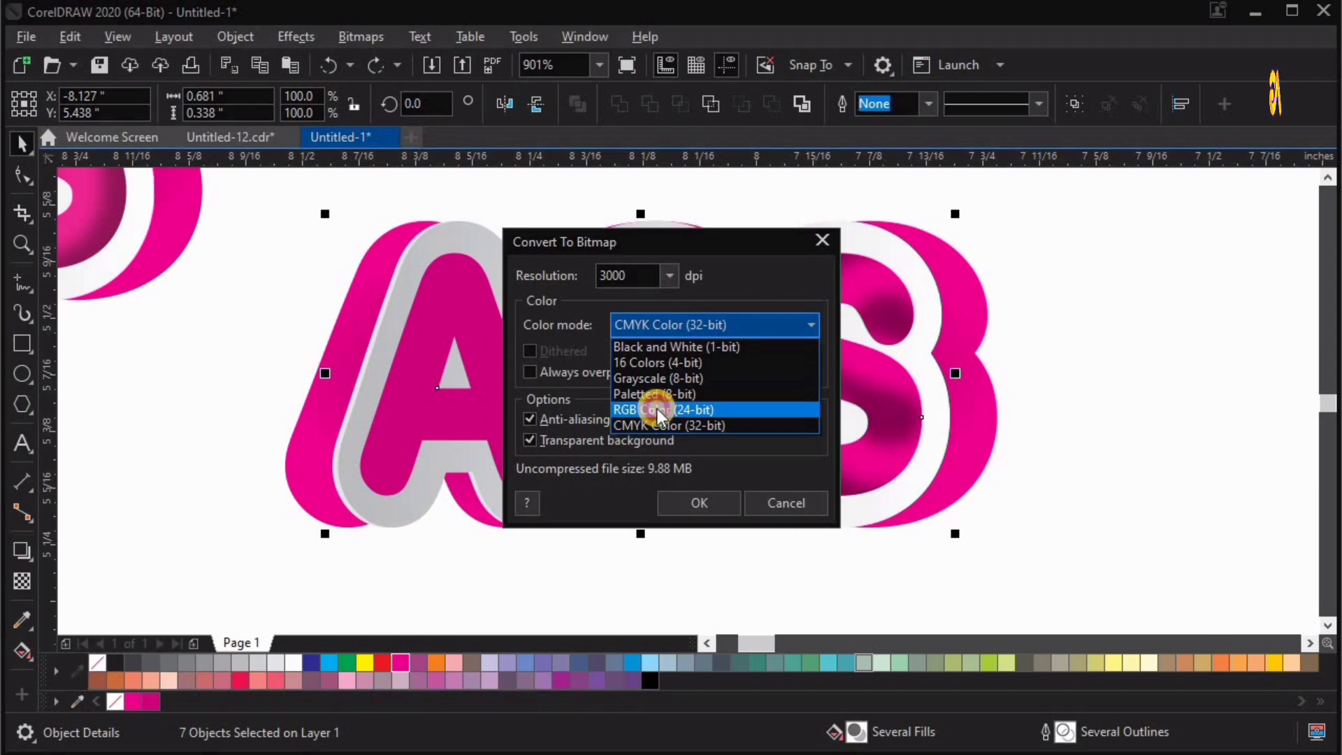
click(657, 409)
click(696, 503)
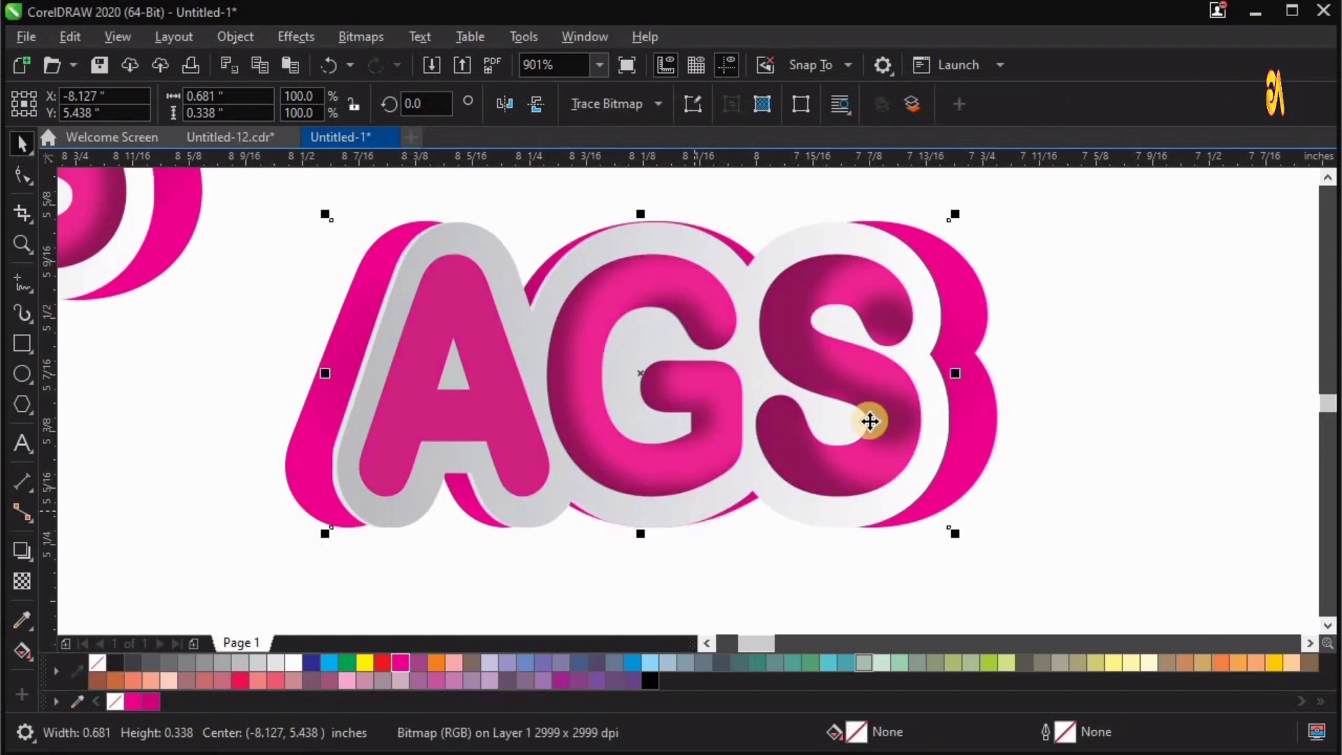
right_click(860, 348)
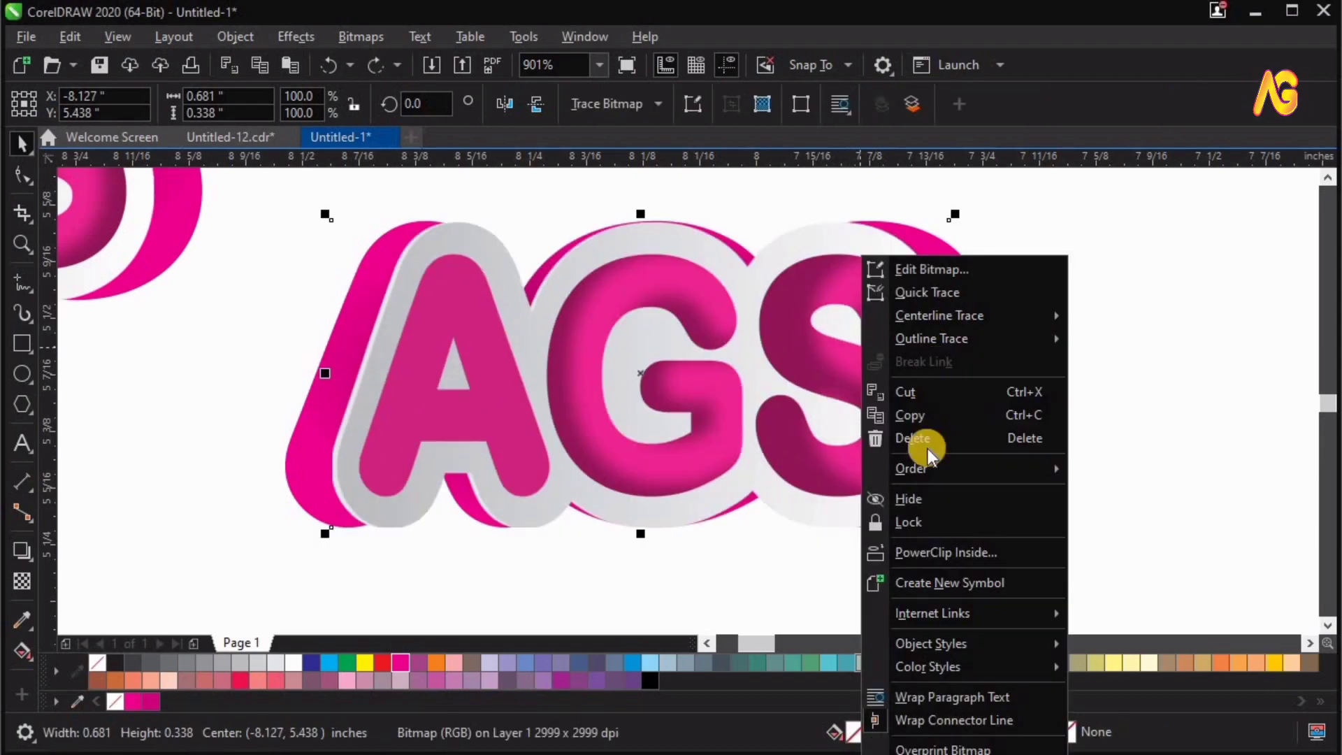
click(1041, 295)
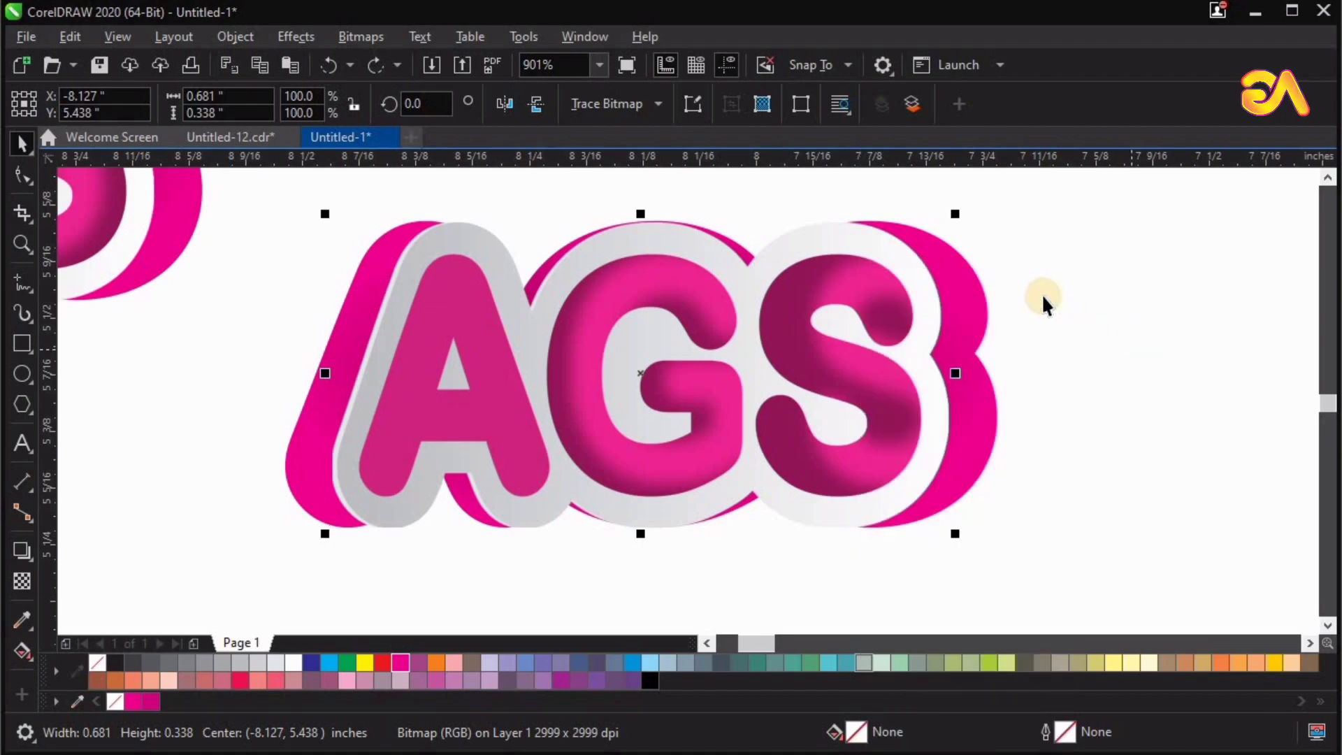
click(1042, 295)
right_click(1042, 296)
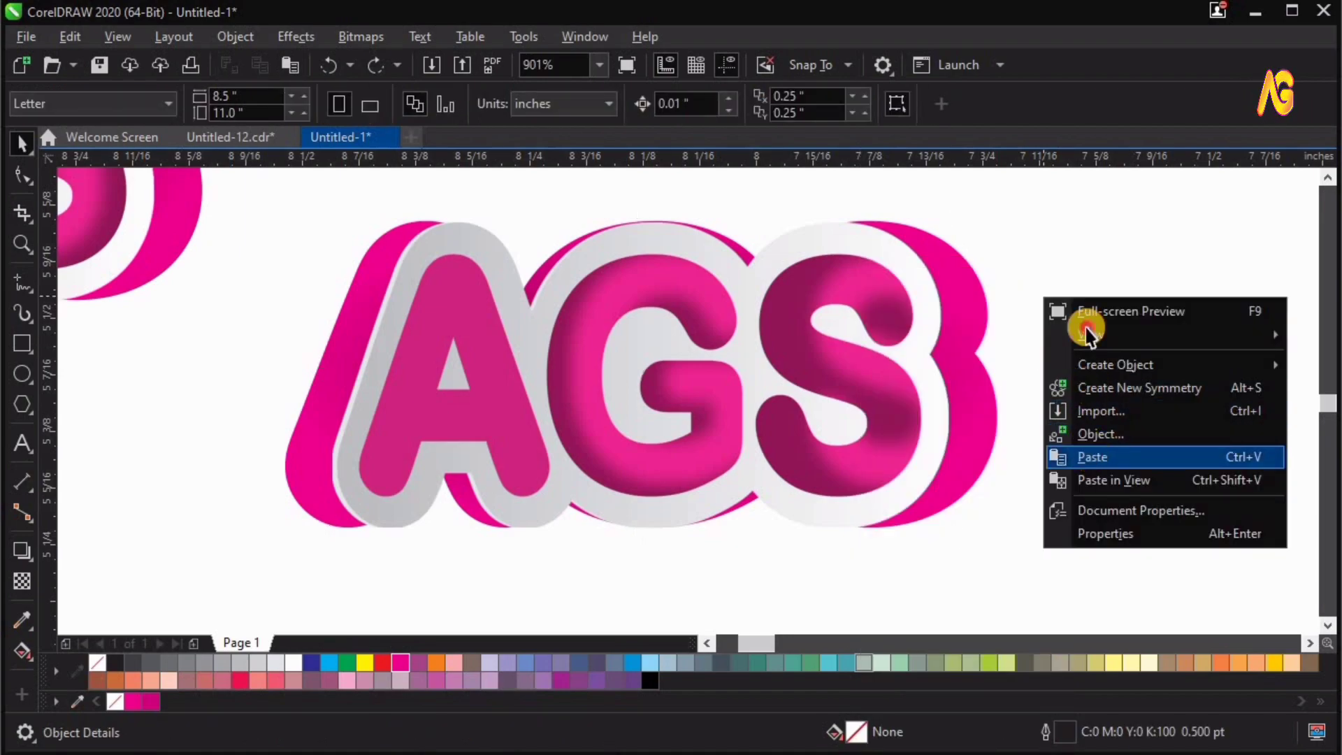
click(1088, 451)
Crop the pasted bitmap copy from its left edge to the middle of the letter G.
click(886, 360)
click(23, 175)
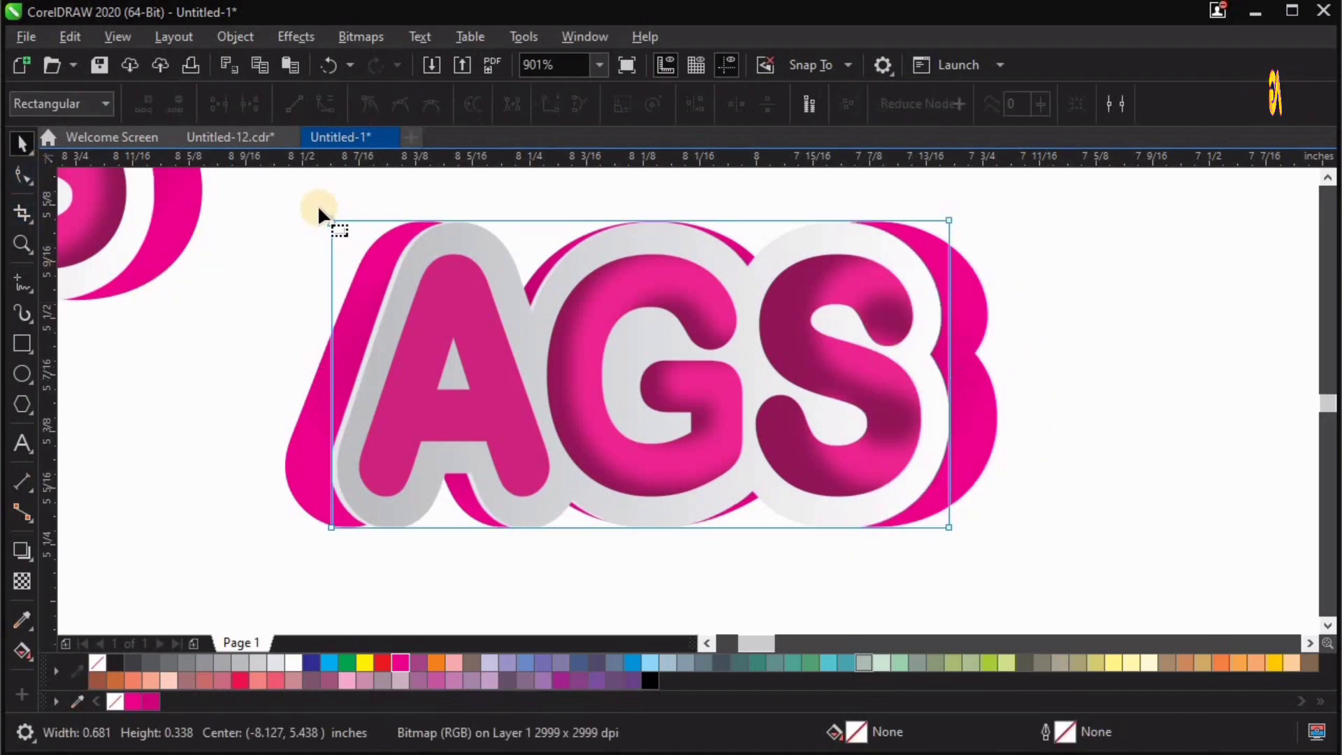
drag(331, 525, 622, 528)
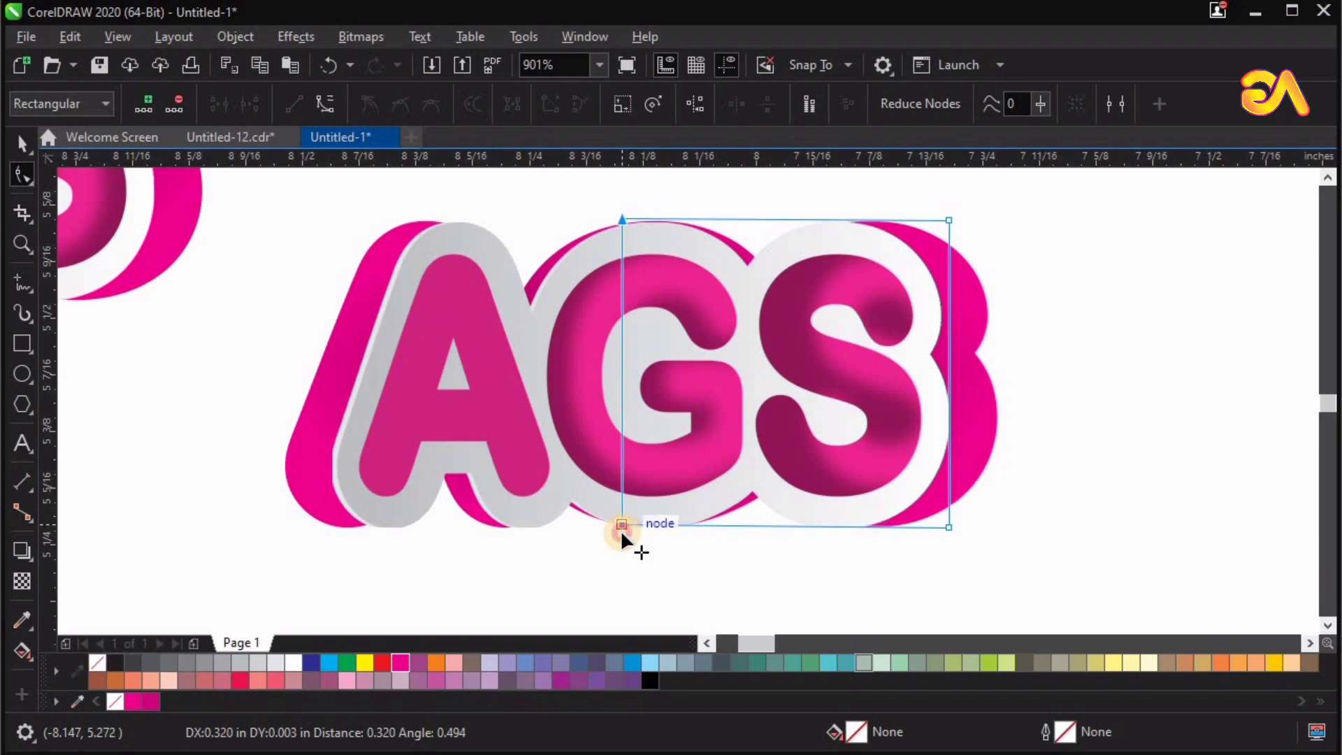
drag(621, 532, 622, 530)
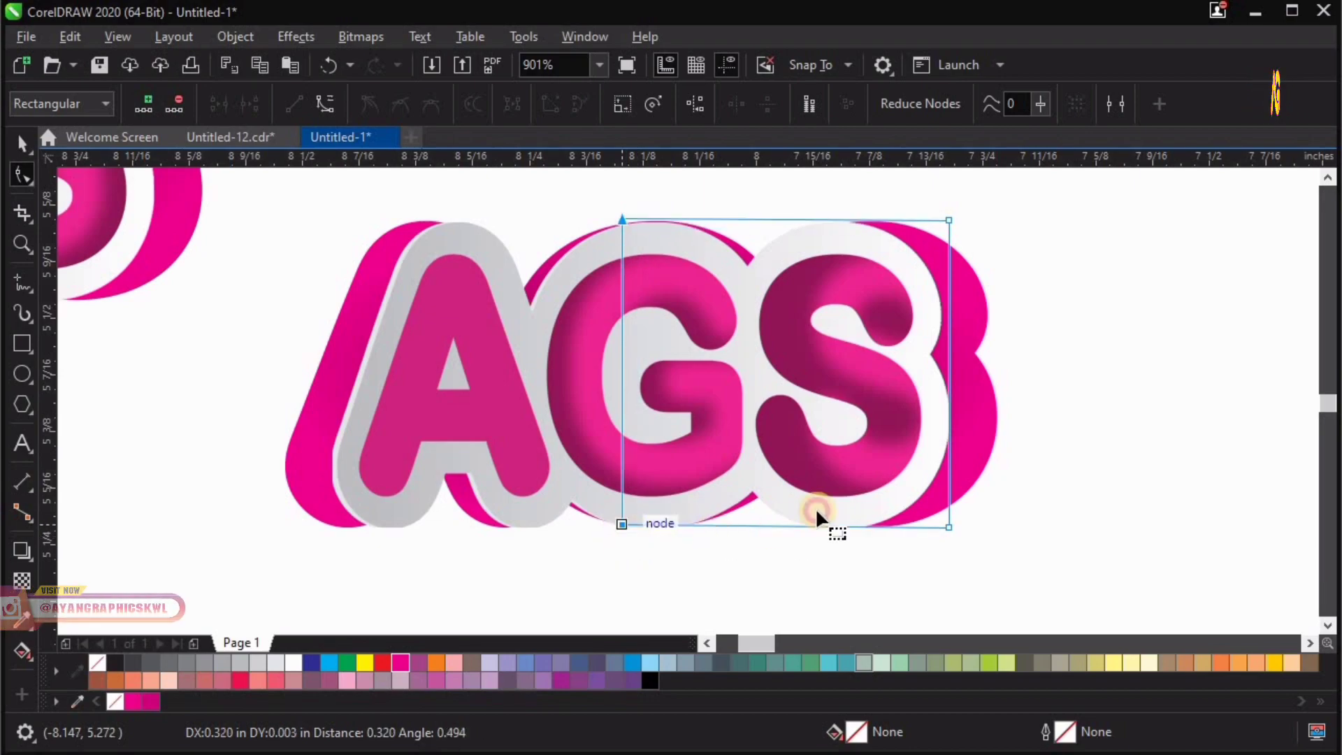
Crop the original bitmap from its right edge to about 0.41 inches wide, slightly past the middle of the letter G.
key(space)
click(467, 419)
click(22, 174)
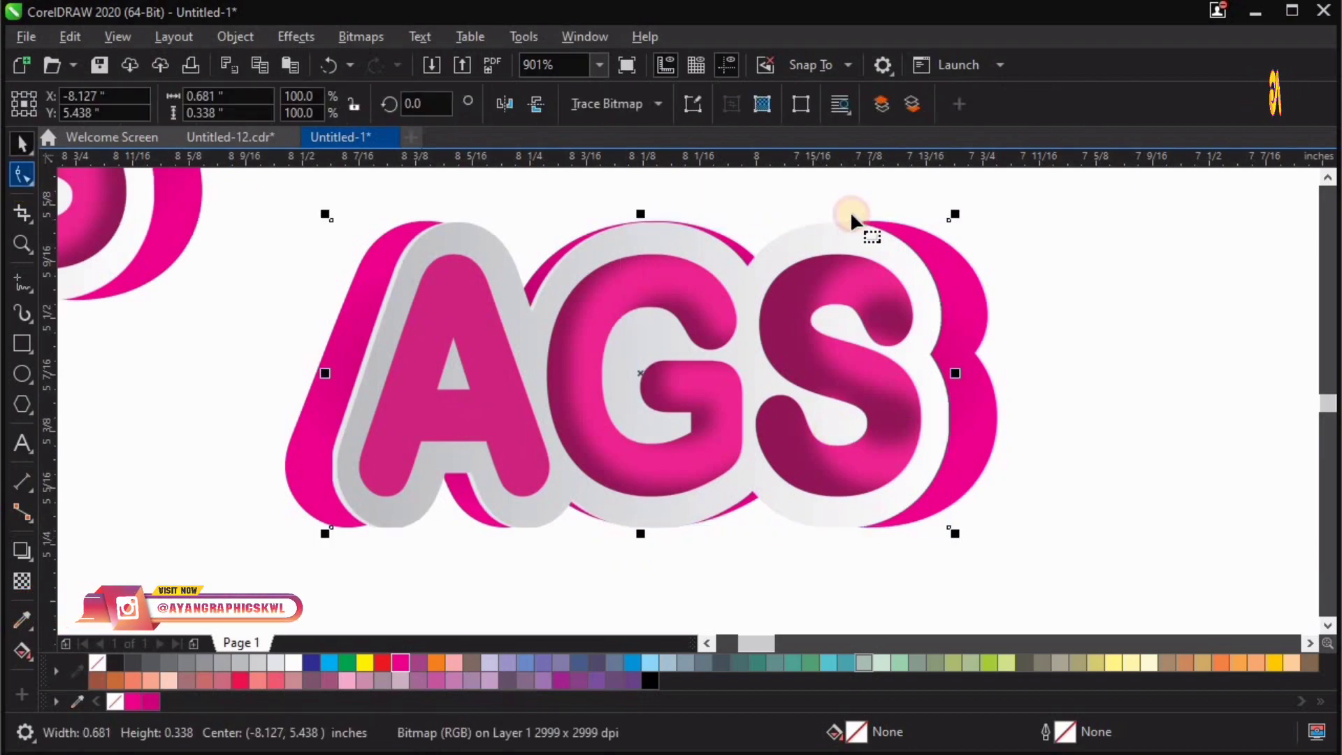
drag(870, 197, 999, 551)
drag(839, 531, 703, 527)
key(space)
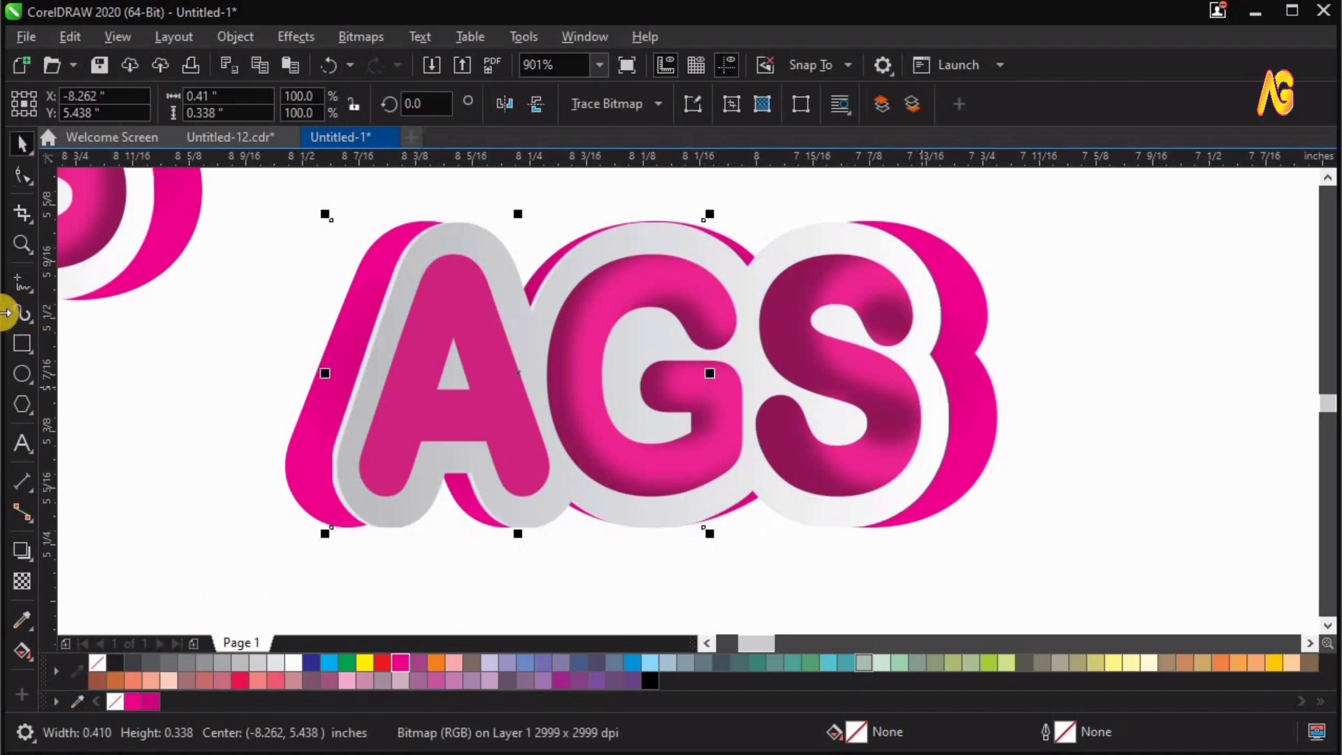
Add a drop shadow cast to the right from the cropped G and S bitmap, using Multiply, opacity 50 and feather 15.
click(23, 550)
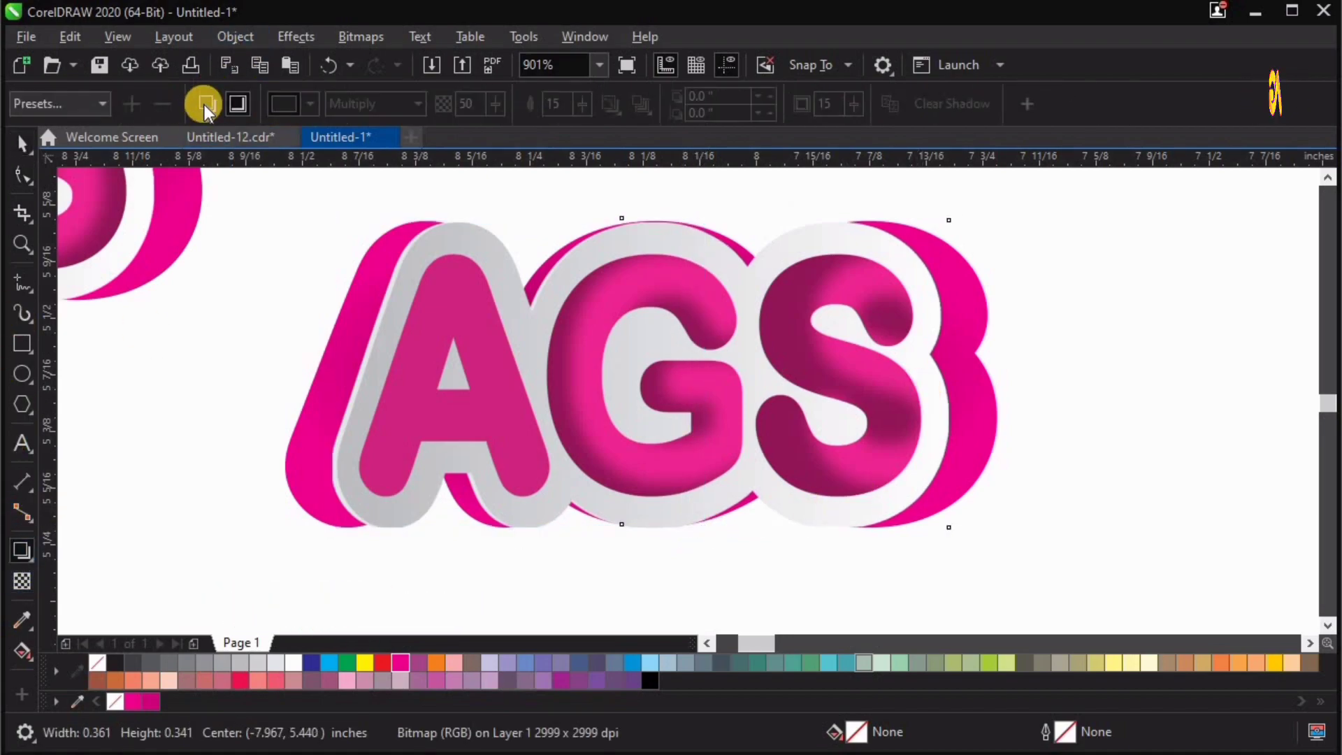
click(207, 104)
drag(699, 338, 1003, 356)
key(space)
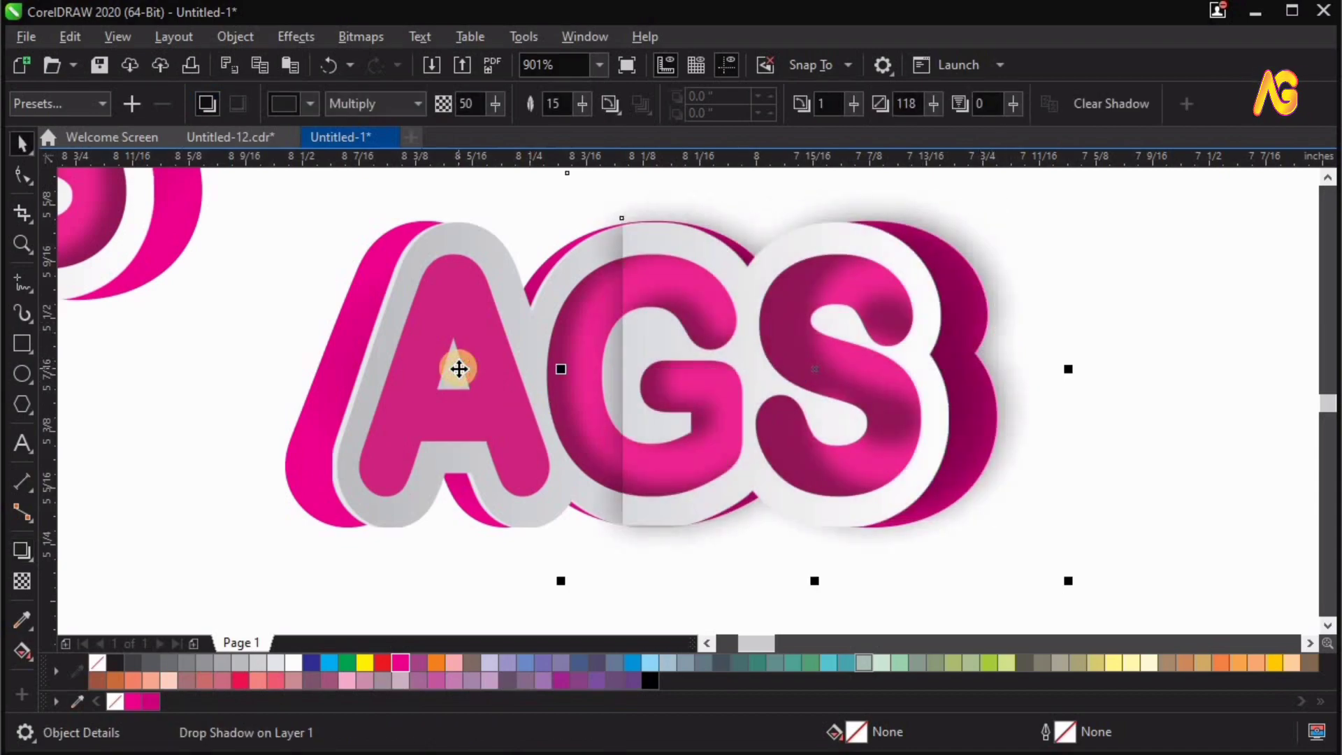
Extend the drop shadow of the G and S bitmap farther to the right of the letter S.
click(458, 369)
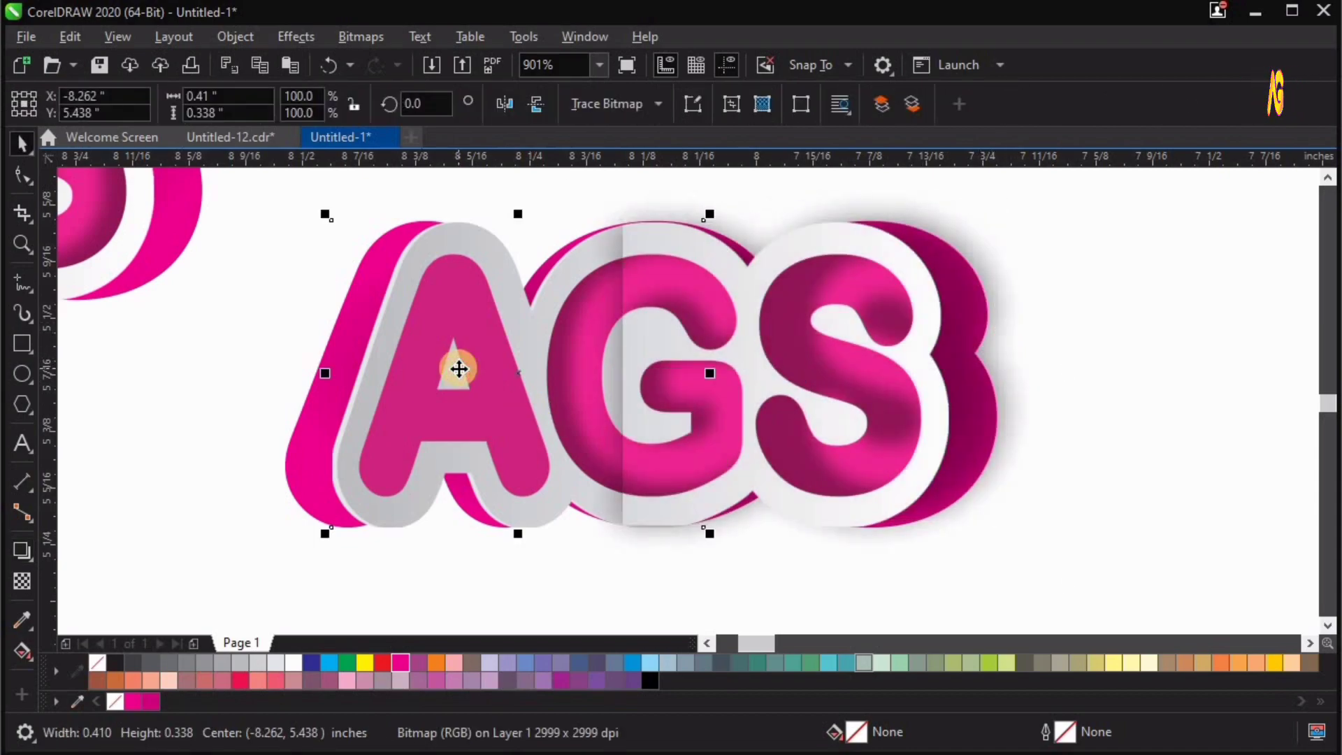
click(831, 375)
click(23, 545)
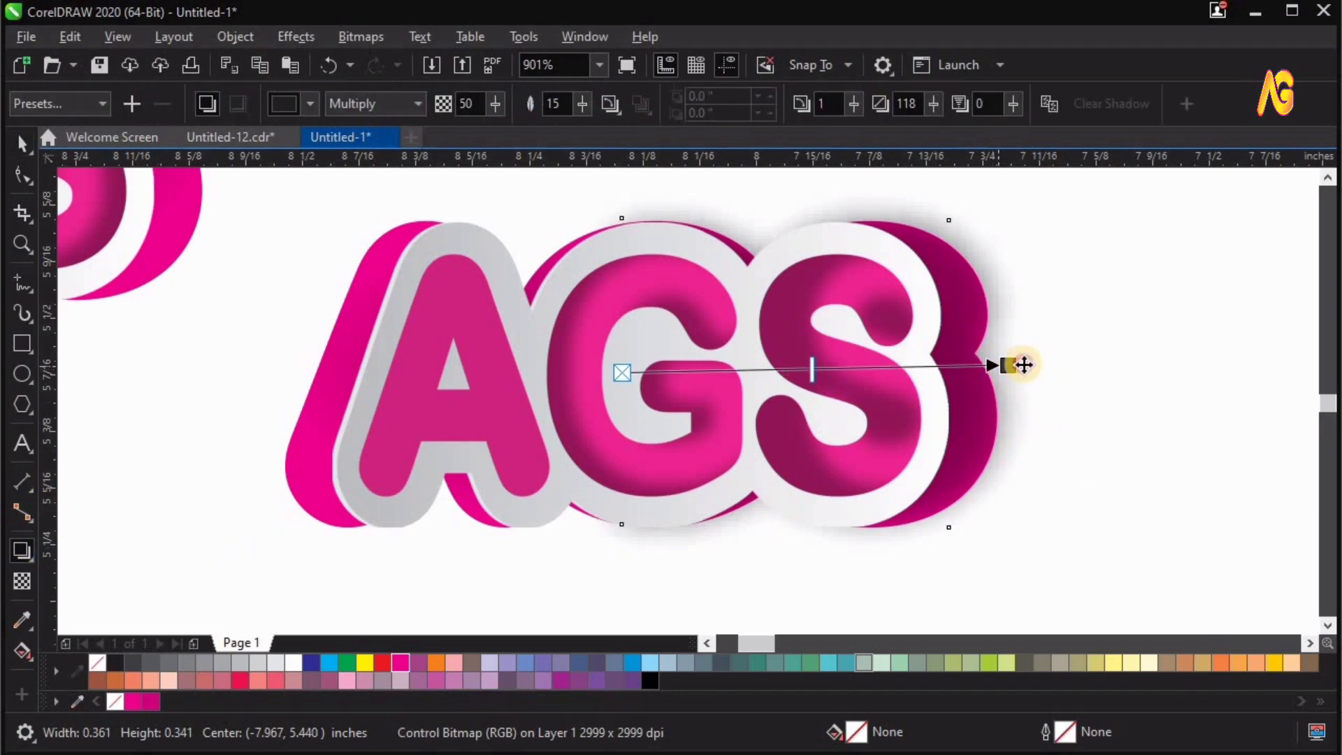
drag(1024, 364, 1056, 368)
key(space)
click(1158, 493)
Group all objects of the second AGS artwork, including its drop shadow.
scroll(275, 258, down, 1)
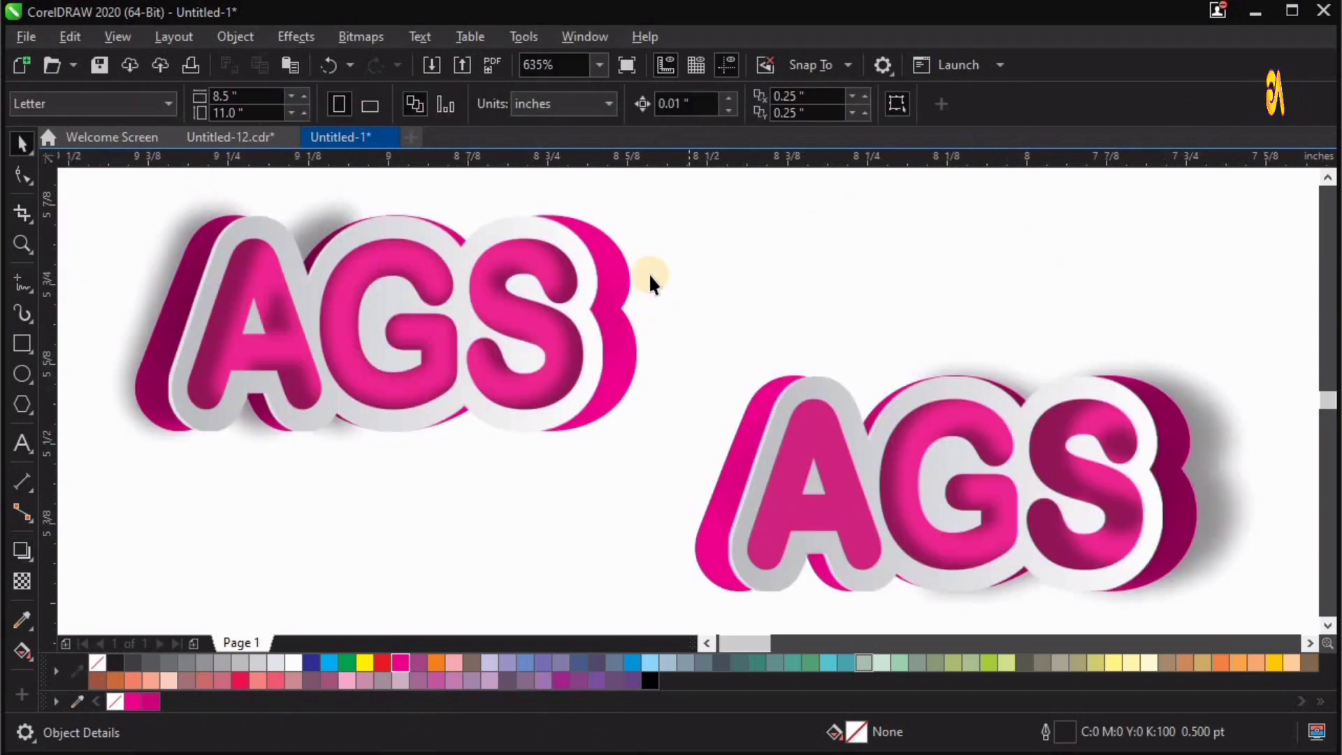
drag(650, 275, 1300, 605)
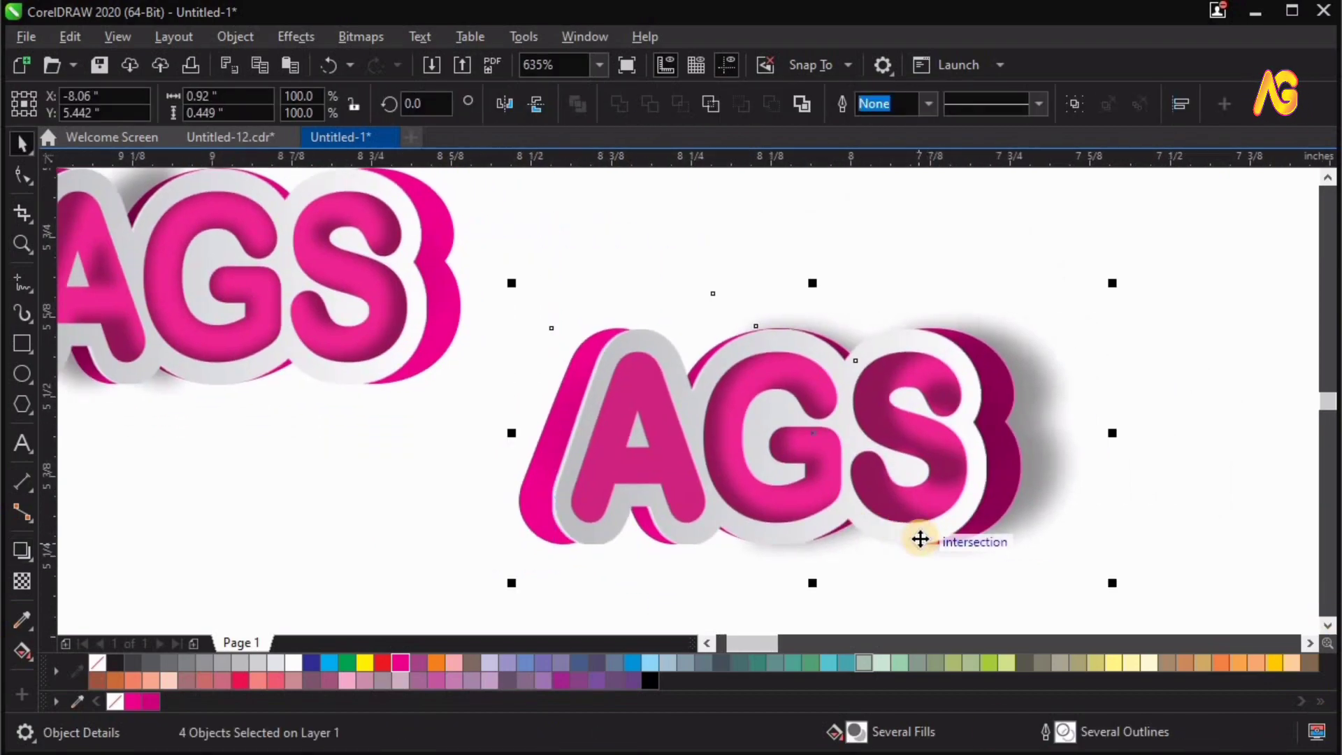
key(ctrl+g)
drag(218, 487, 183, 453)
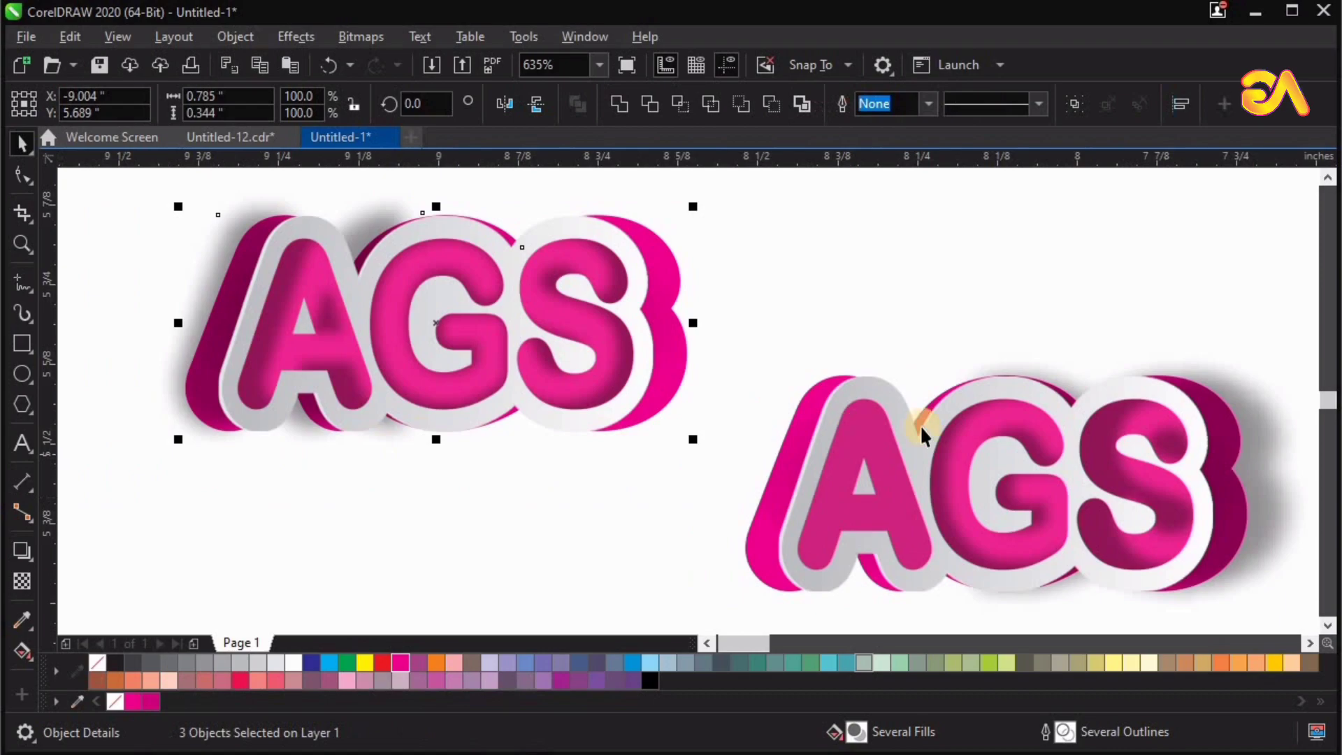
key(ctrl+g)
key(ctrl+z)
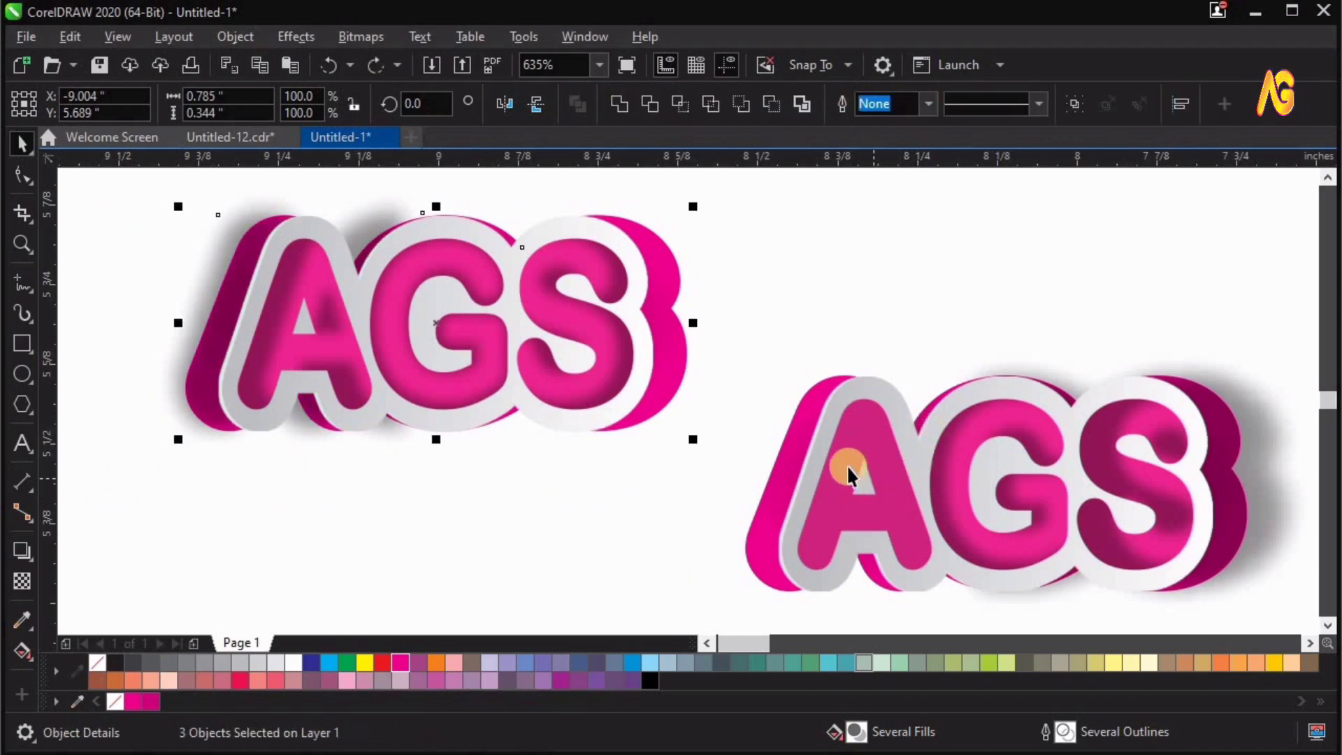
Group all four objects of the first AGS artwork, including its drop shadow.
scroll(717, 390, down, 3)
drag(264, 214, 760, 529)
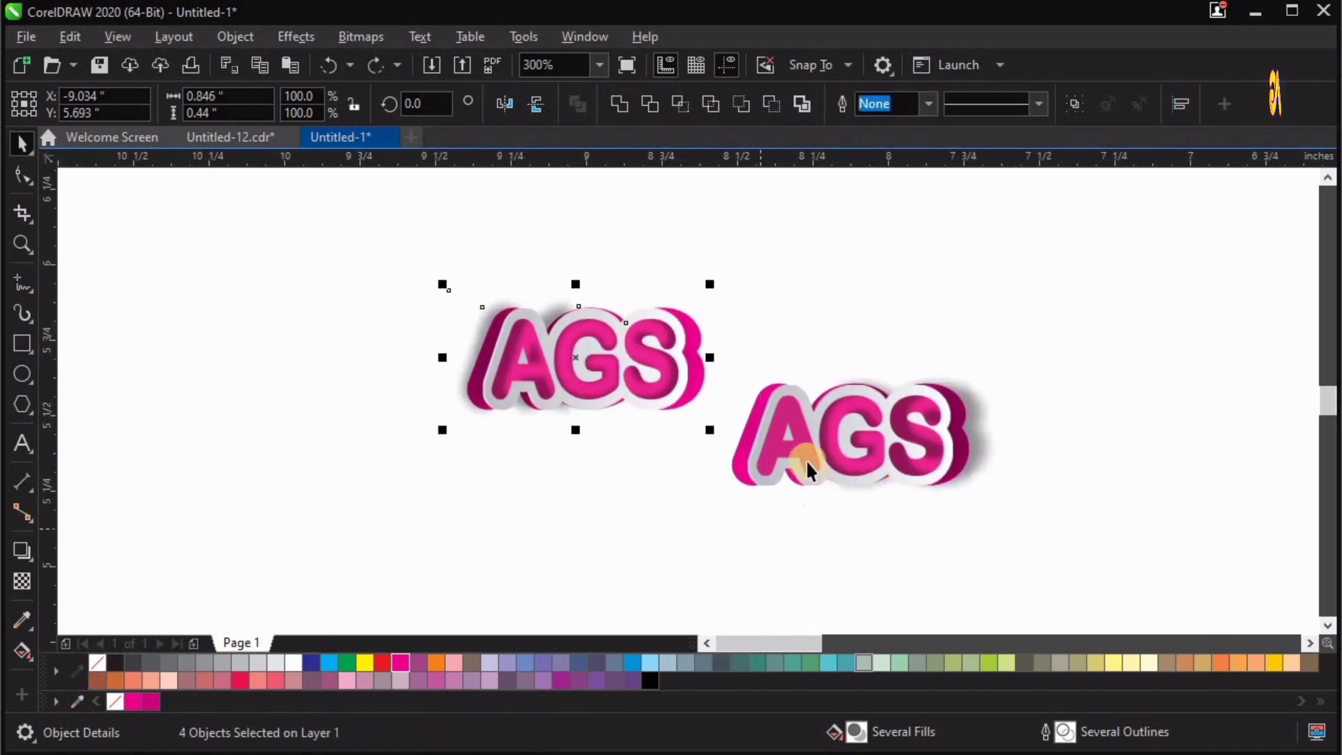
key(ctrl+g)
Align the two AGS groups side by side on a common horizontal centre line and fit both in view.
shift+click(806, 459)
key(e)
click(833, 328)
key(F4)
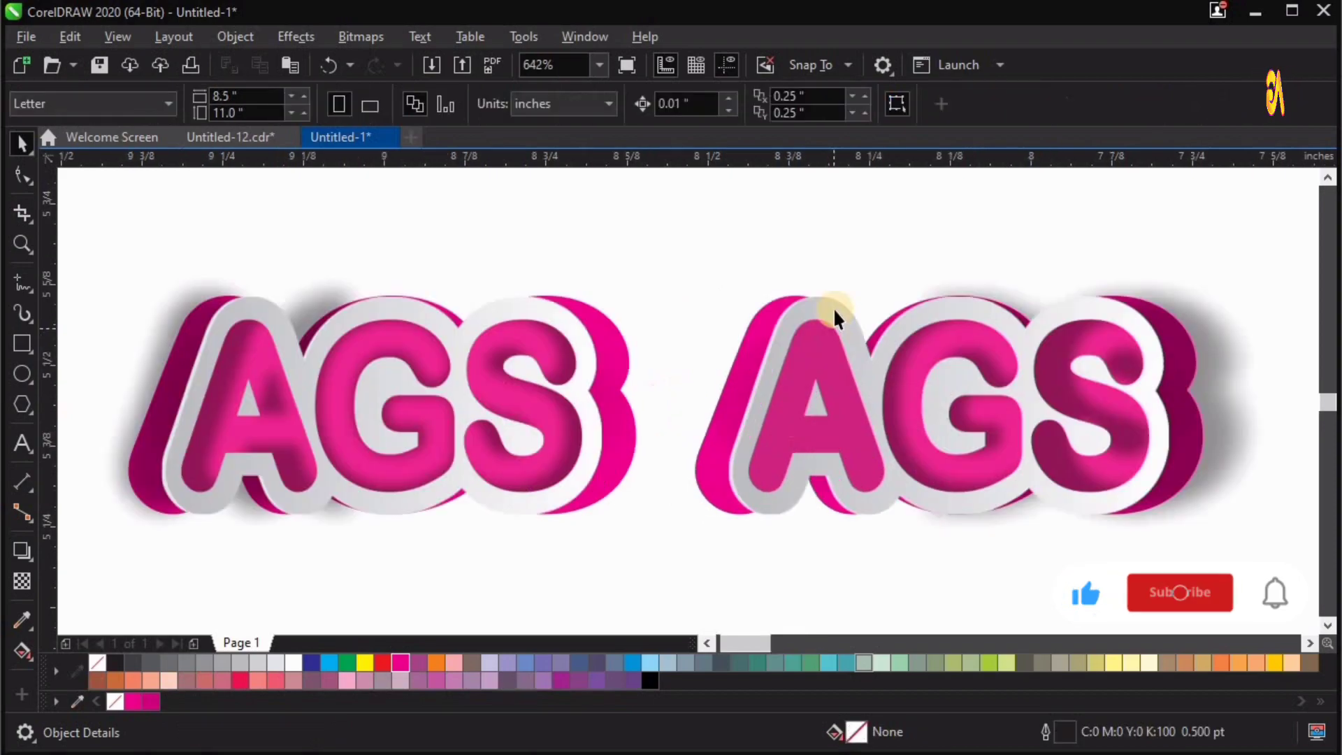